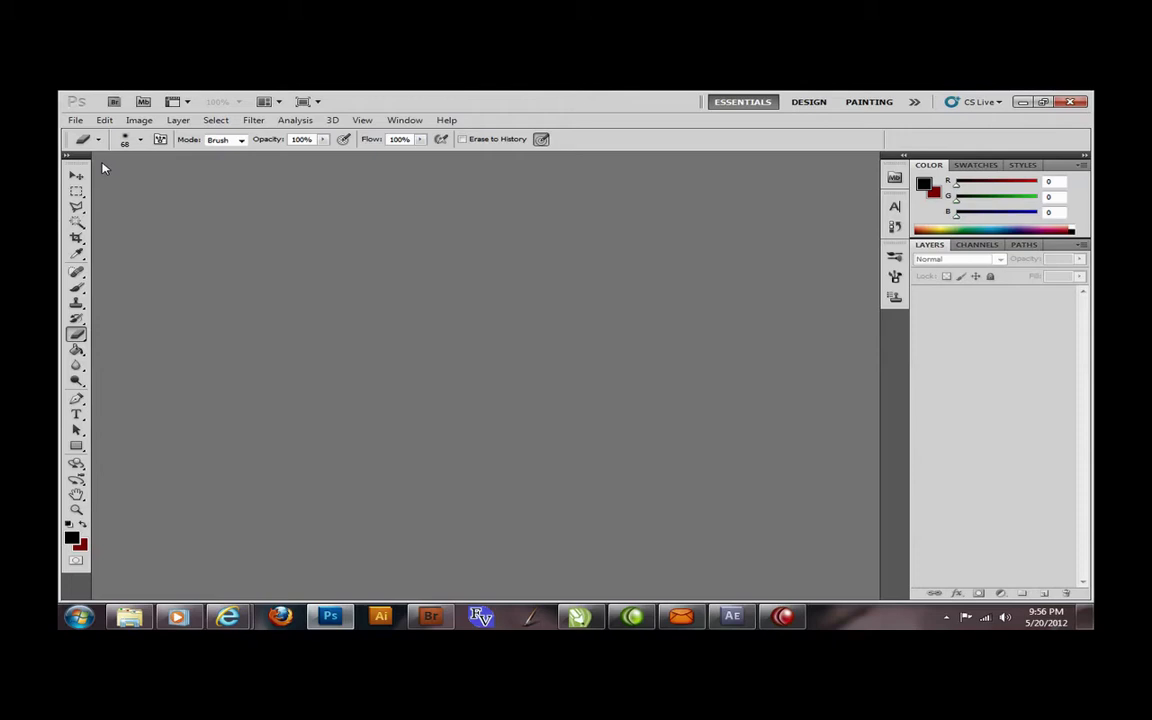
Step: Open the 1957%20Chevrolet photo and duplicate its Background layer into three stacked copies
click(75, 120)
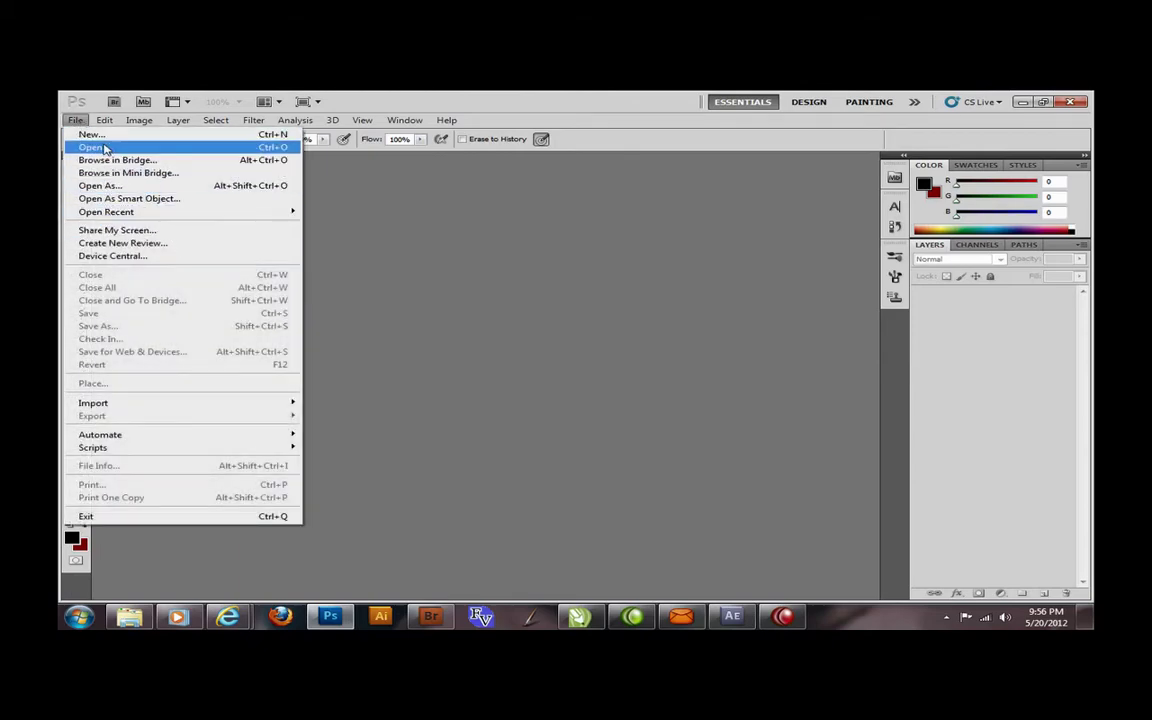
click(96, 146)
click(582, 257)
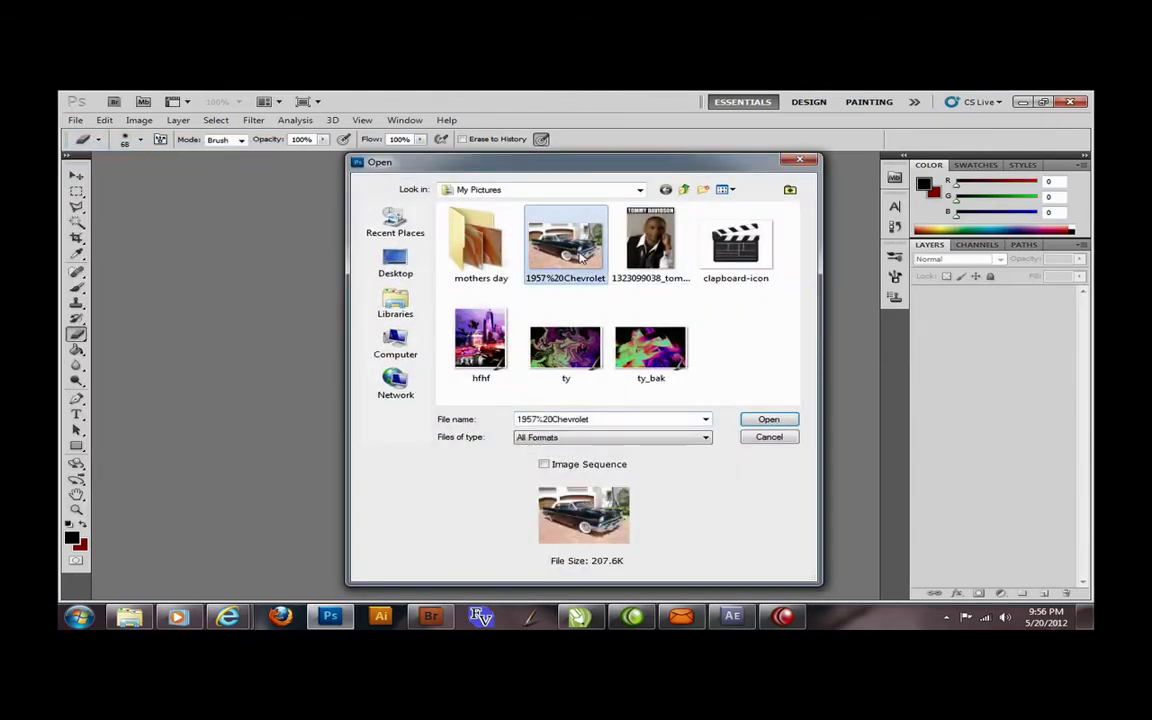
double_click(579, 252)
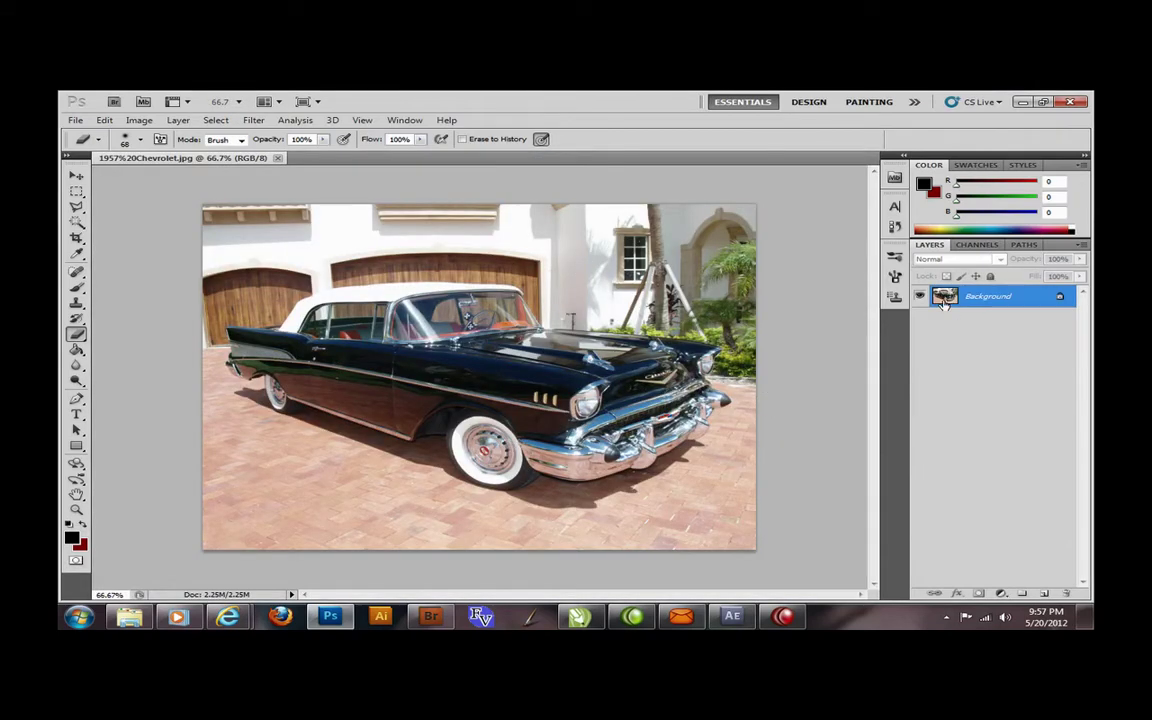
drag(943, 303, 1043, 592)
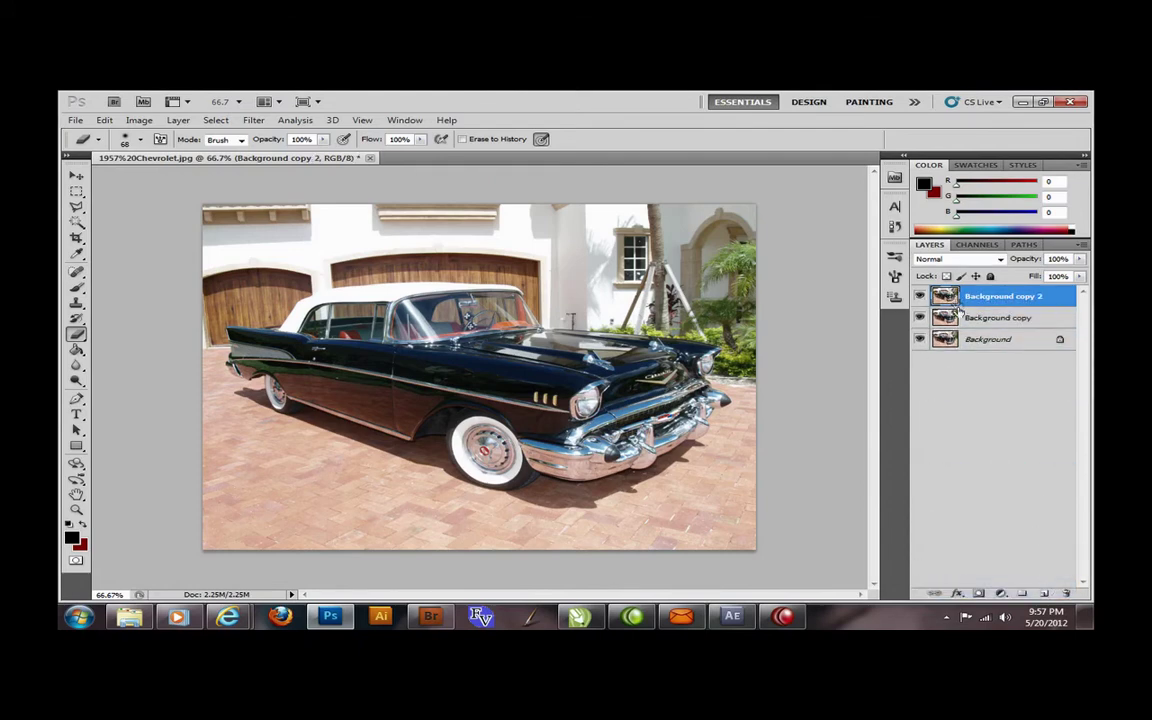
drag(958, 308, 1043, 592)
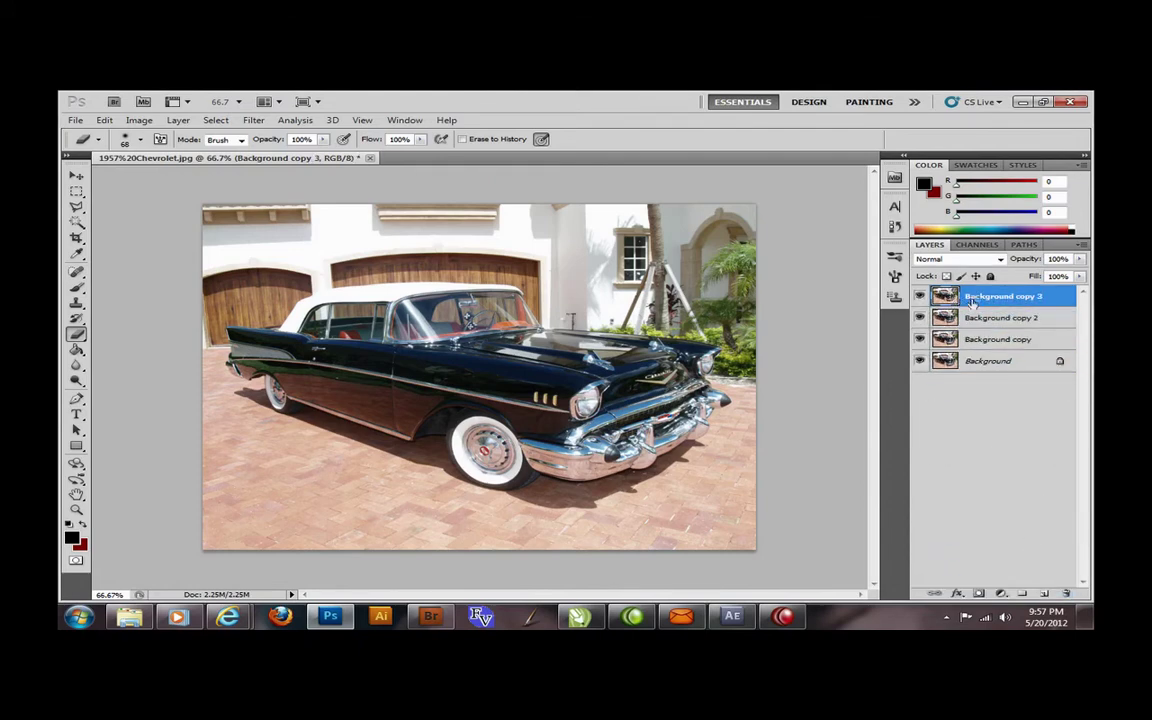
Step: Apply a Threshold adjustment at level 132 to Background copy 3
click(139, 120)
mouse_move(172, 158)
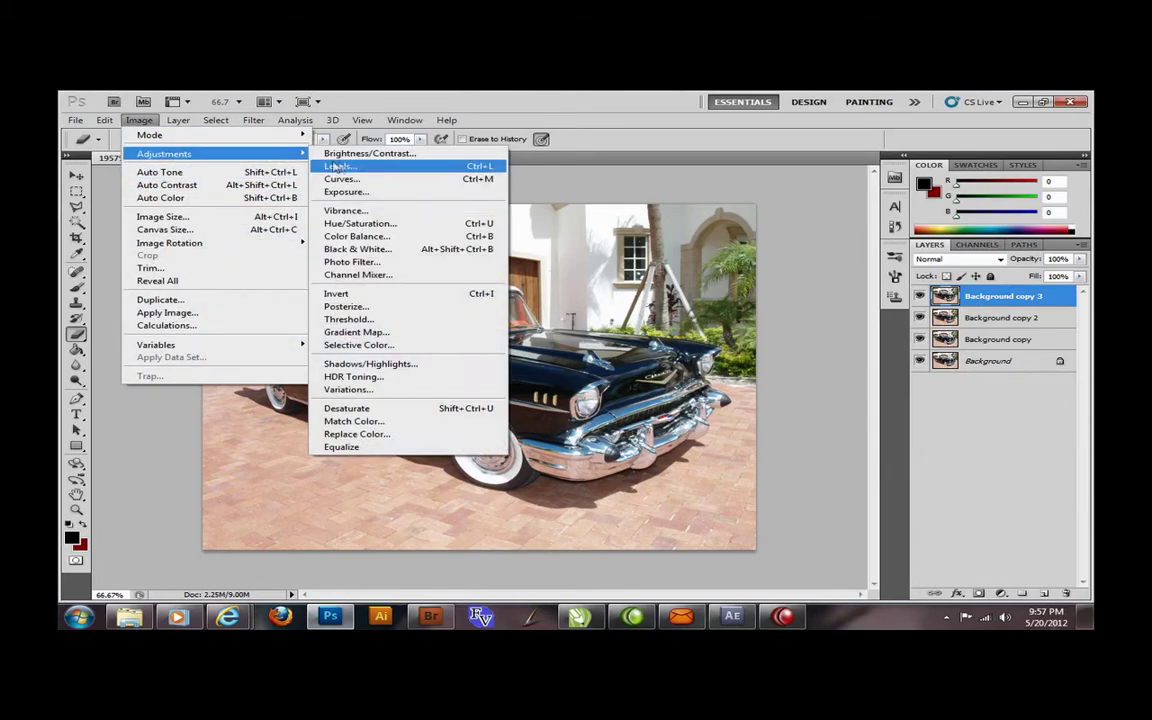
click(360, 319)
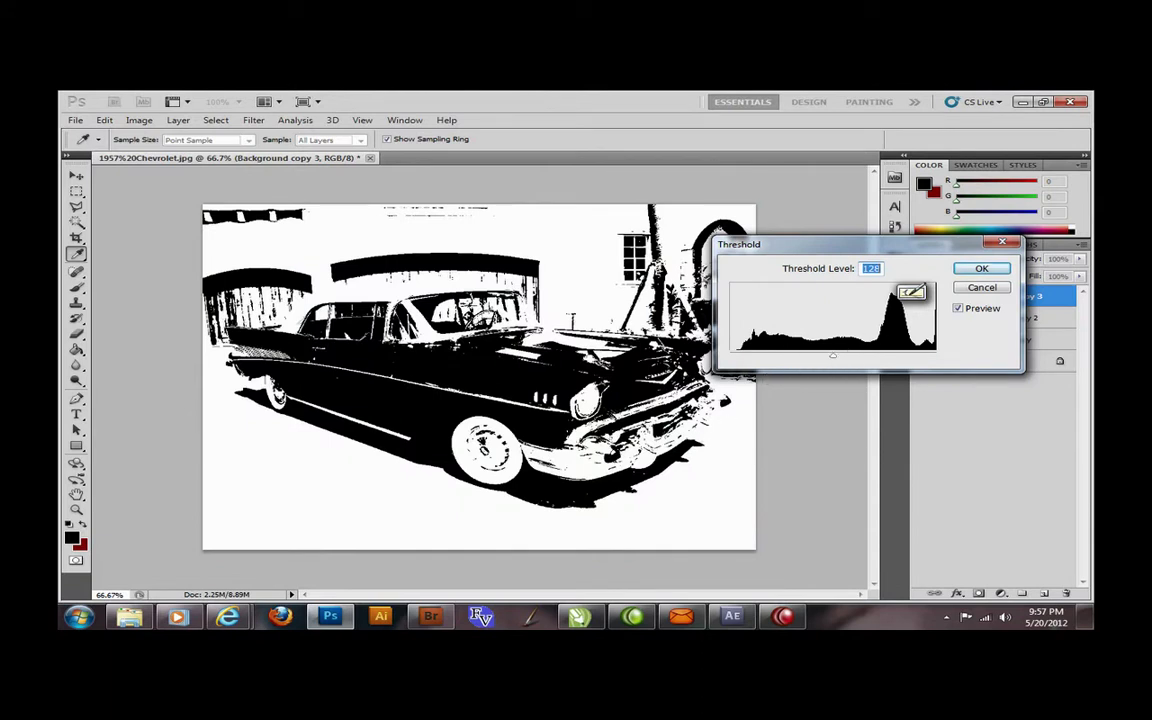
mouse_move(833, 357)
mouse_down()
mouse_move(807, 360)
mouse_move(872, 360)
mouse_move(782, 357)
mouse_move(836, 372)
mouse_up()
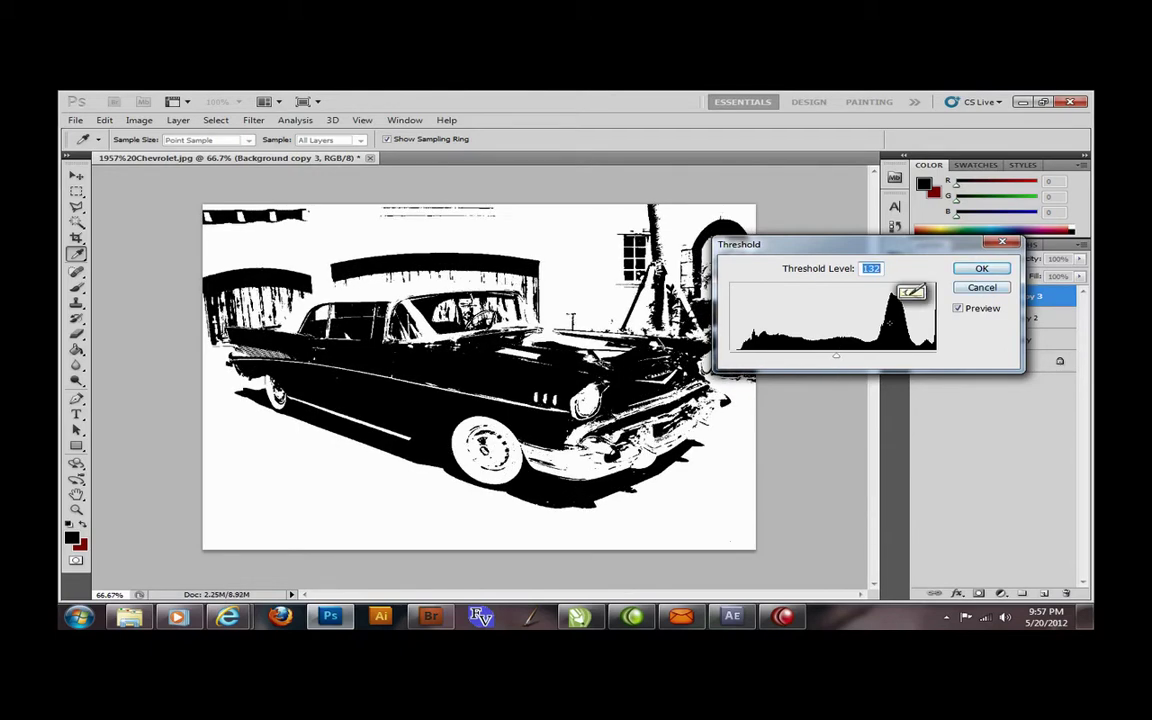
click(983, 270)
Step: Hide the threshold layer and rename it car
key(e)
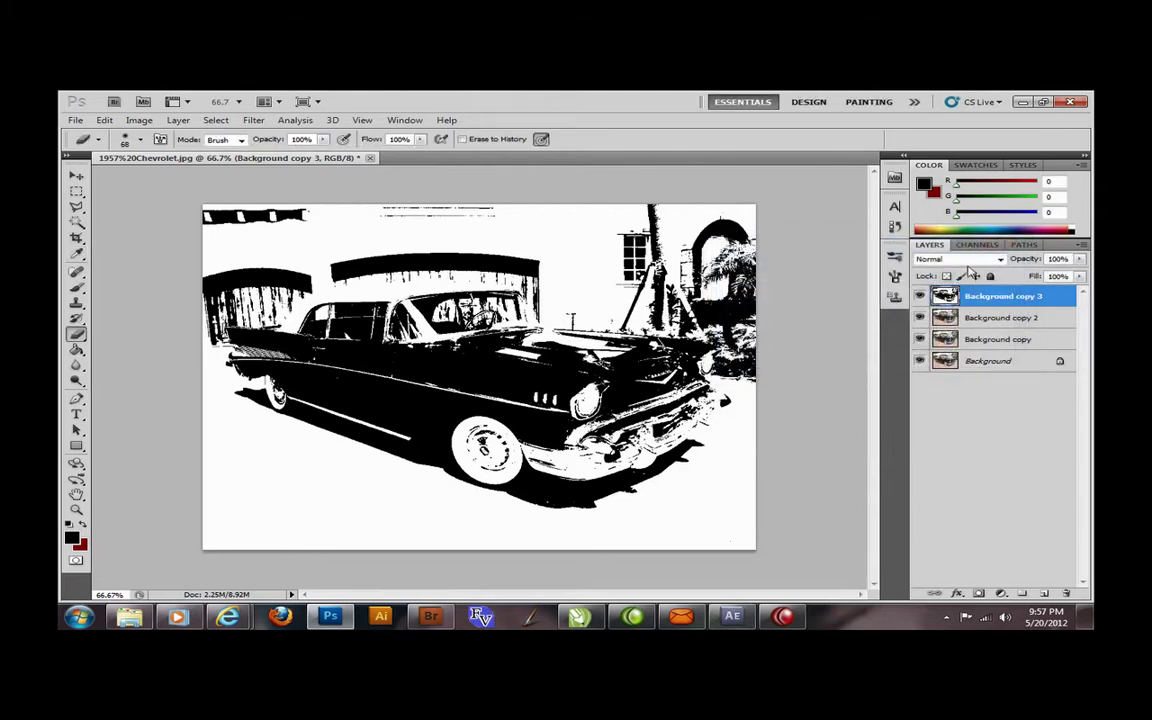
click(920, 296)
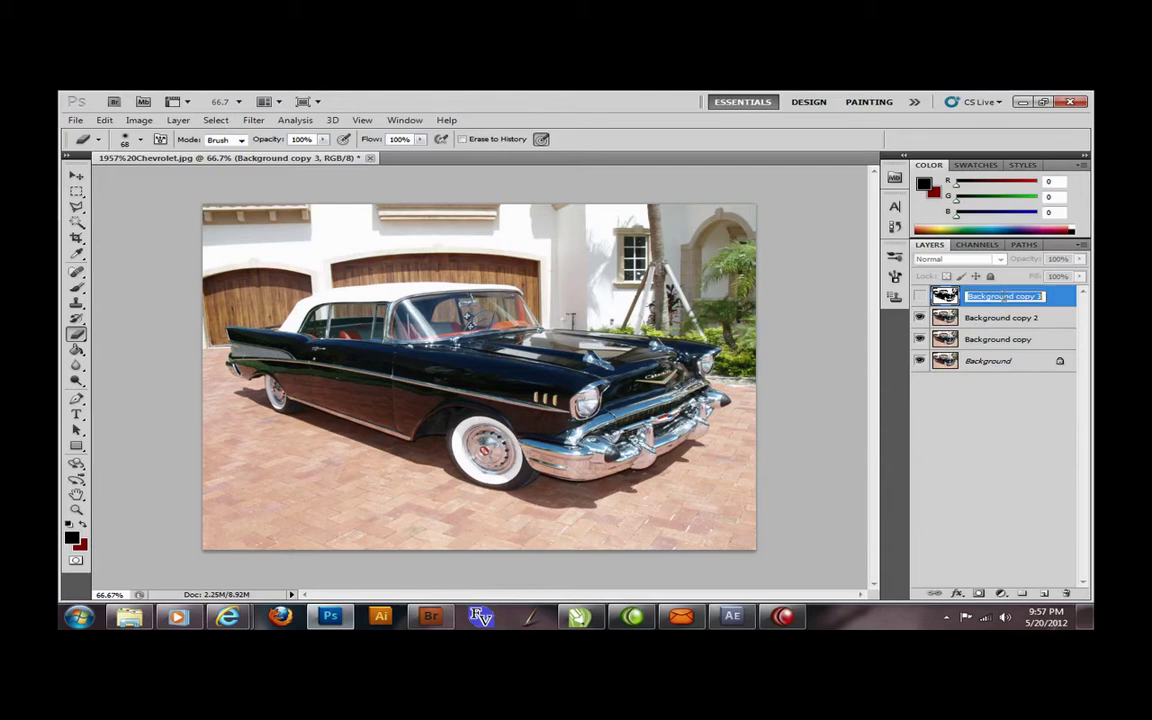
double_click(1001, 297)
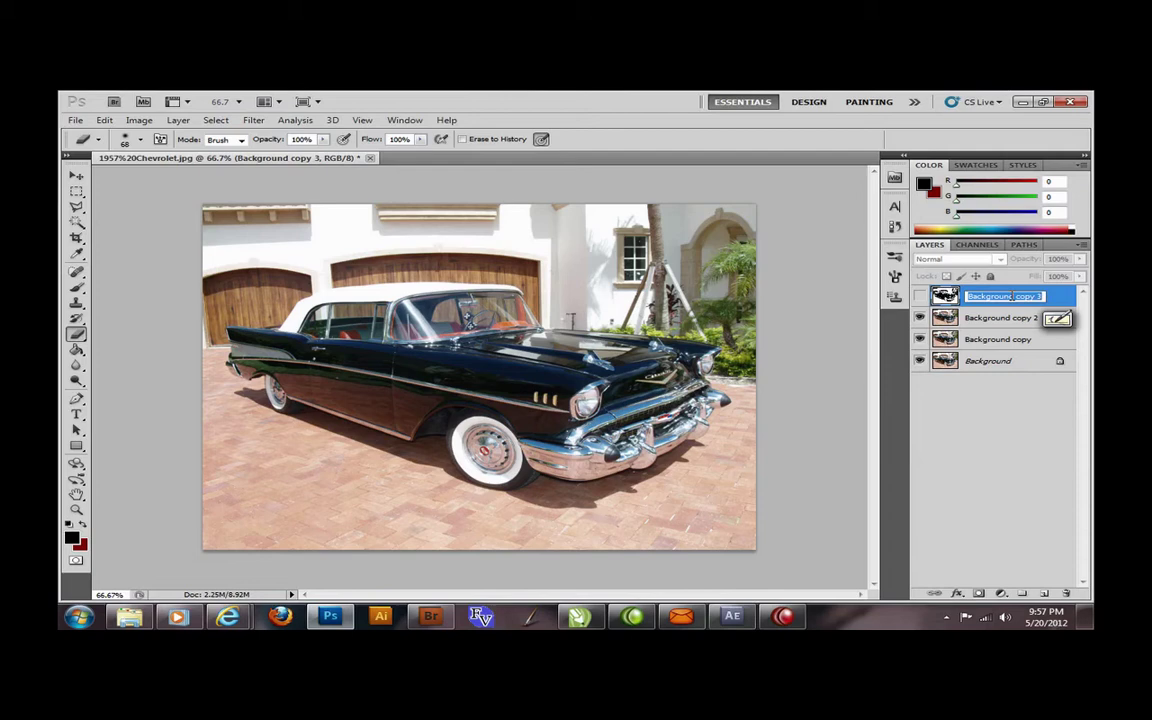
text(d)
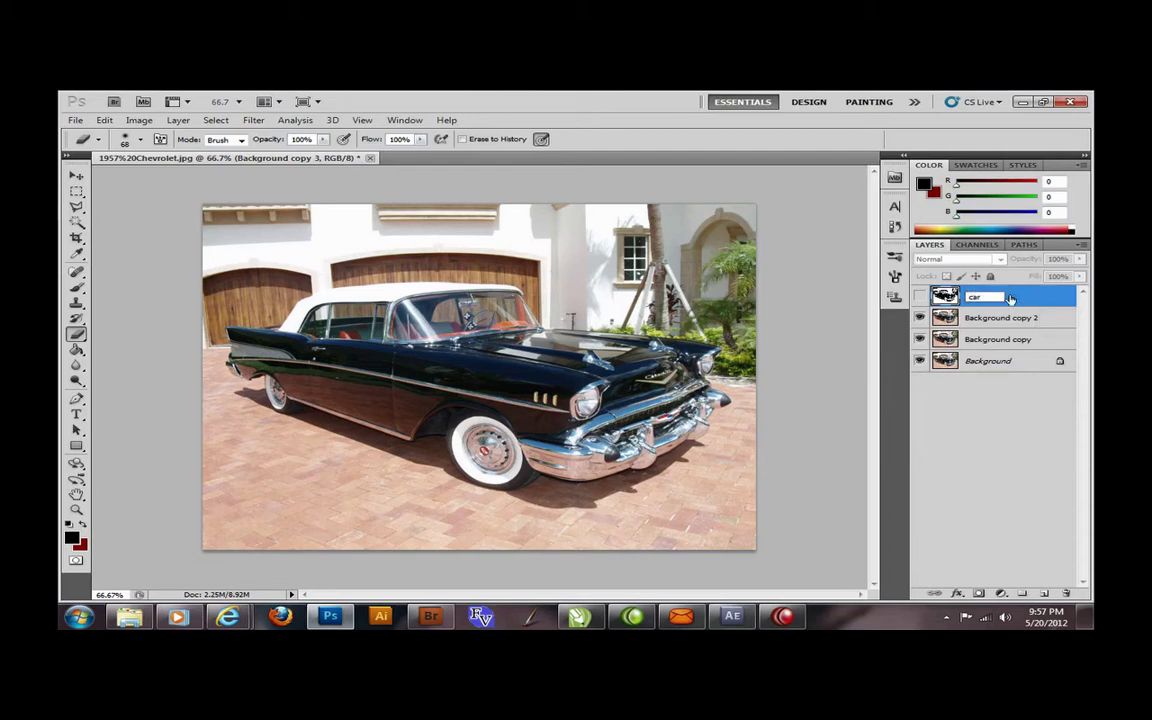
click(988, 319)
Step: Rename Background copy 2 to backgroun
double_click(988, 319)
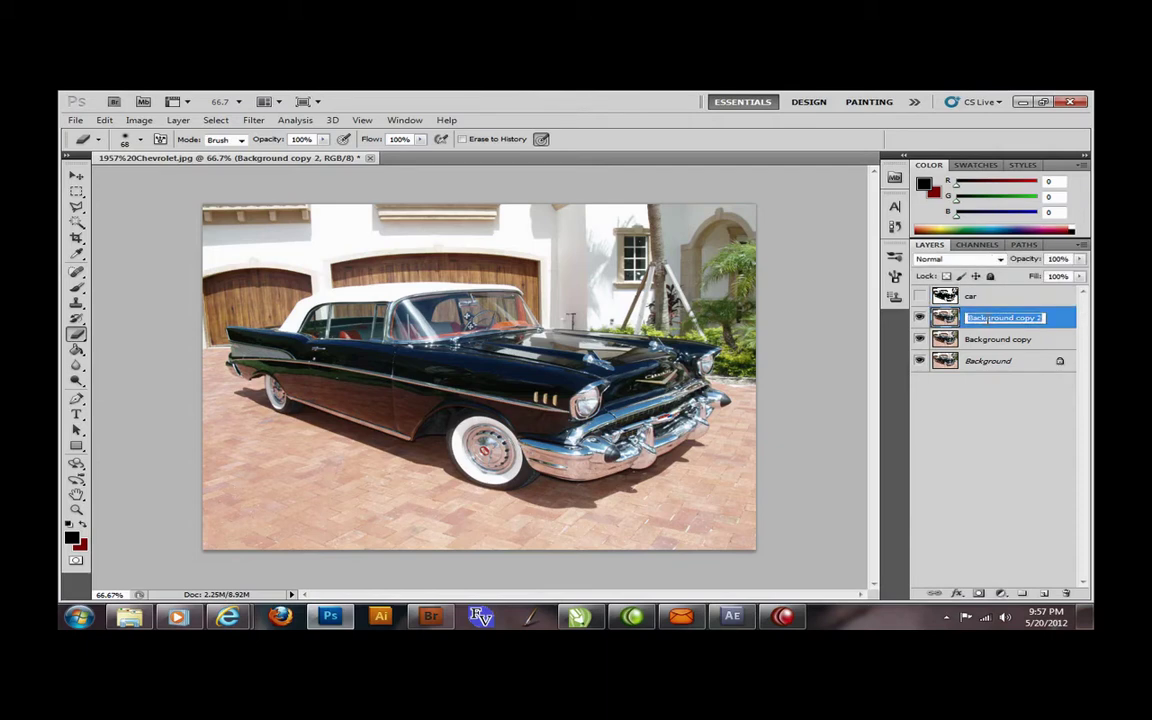
text(backgroun)
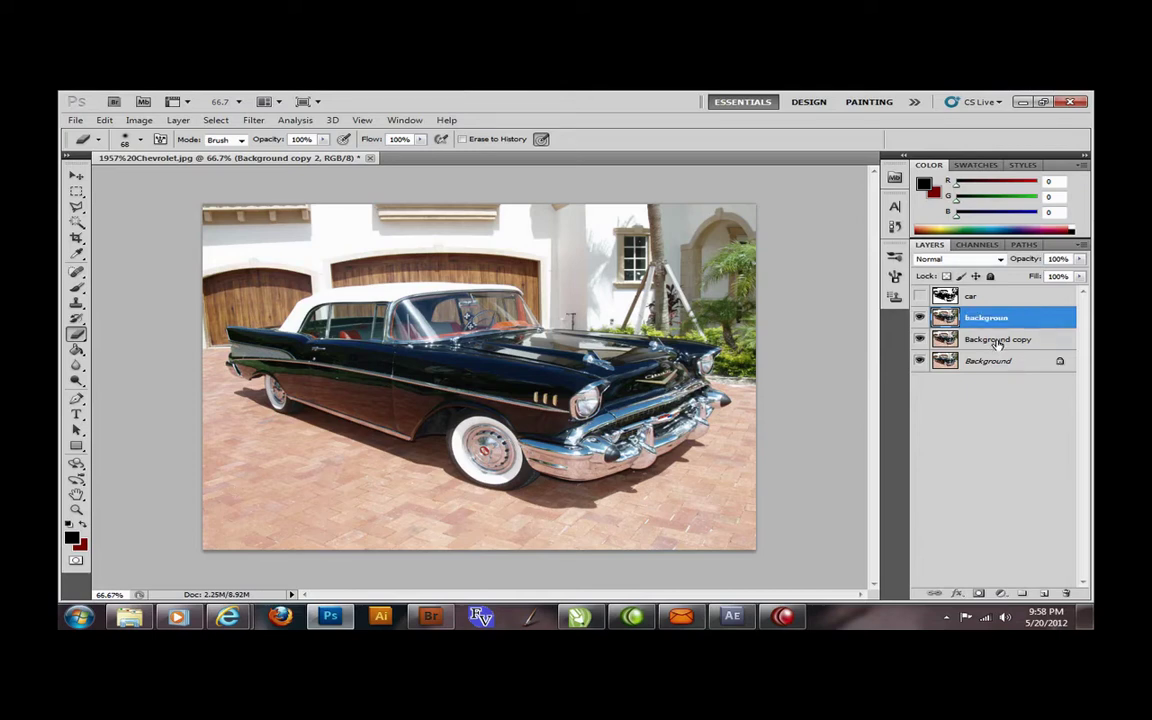
click(1000, 341)
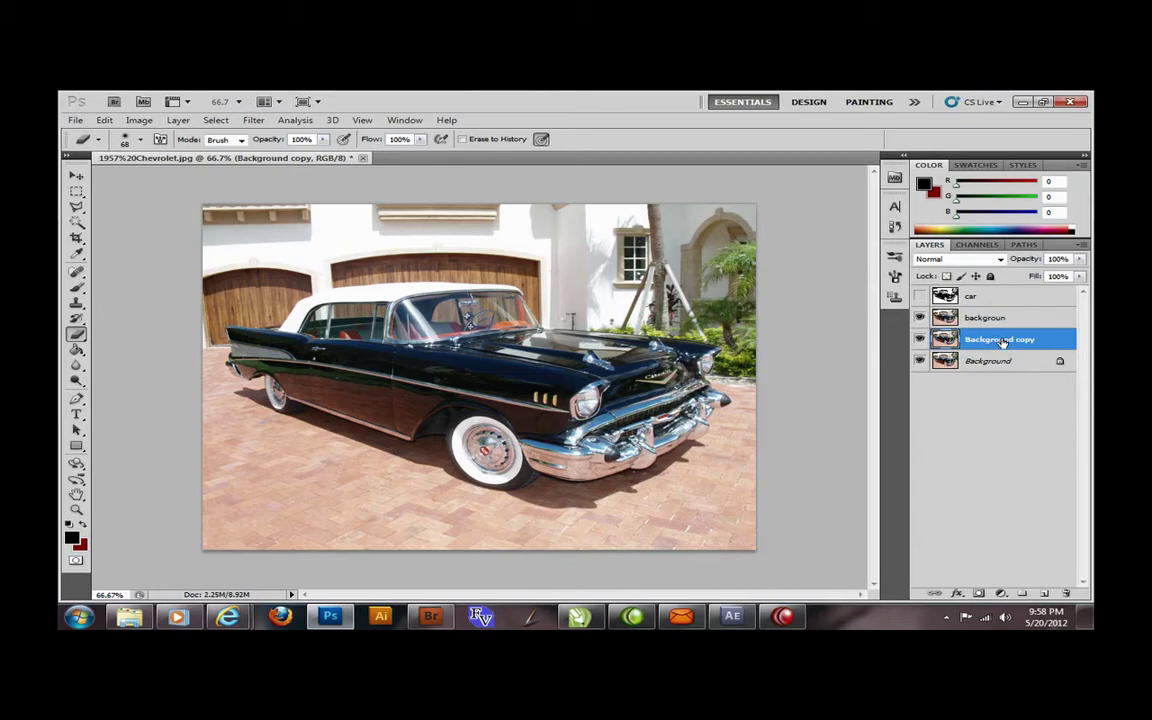
Step: Rename Background copy to forground, then select the backgroun layer
double_click(1003, 341)
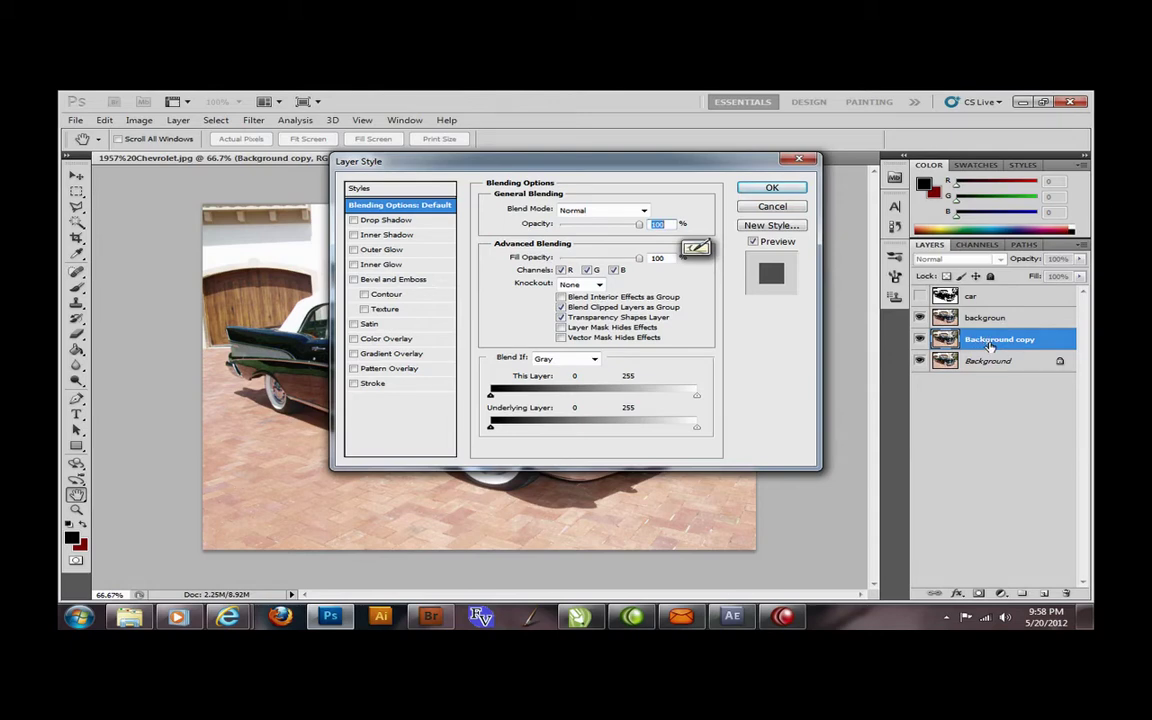
click(772, 206)
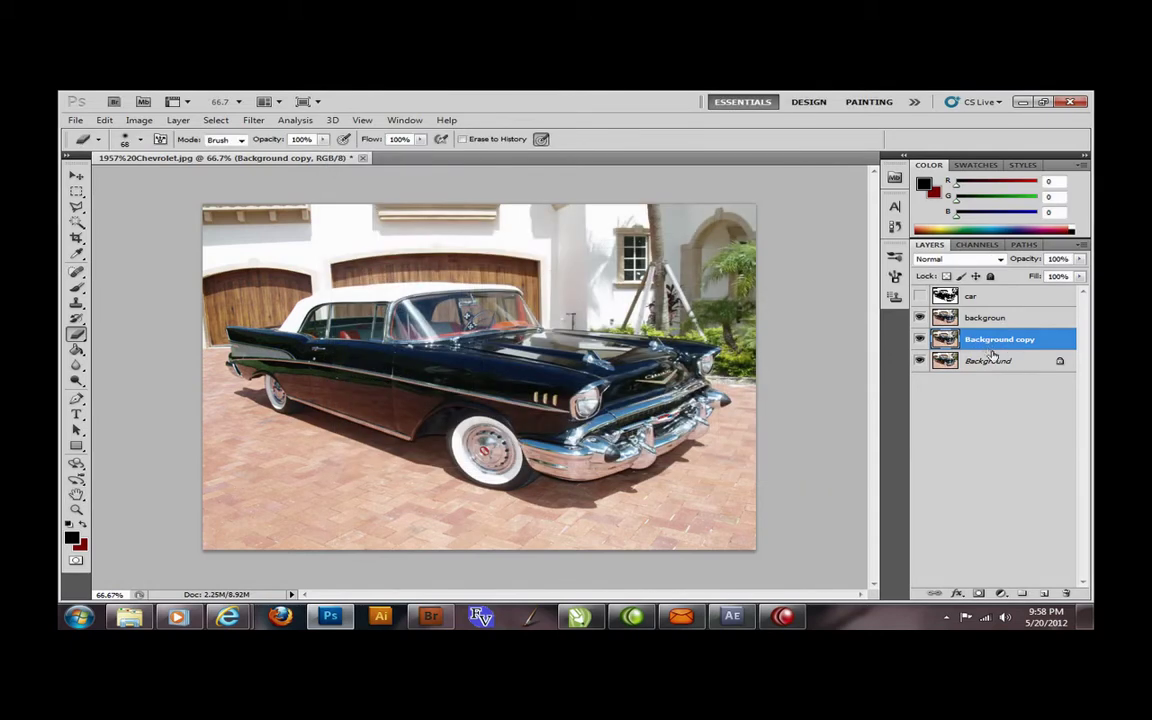
double_click(1000, 339)
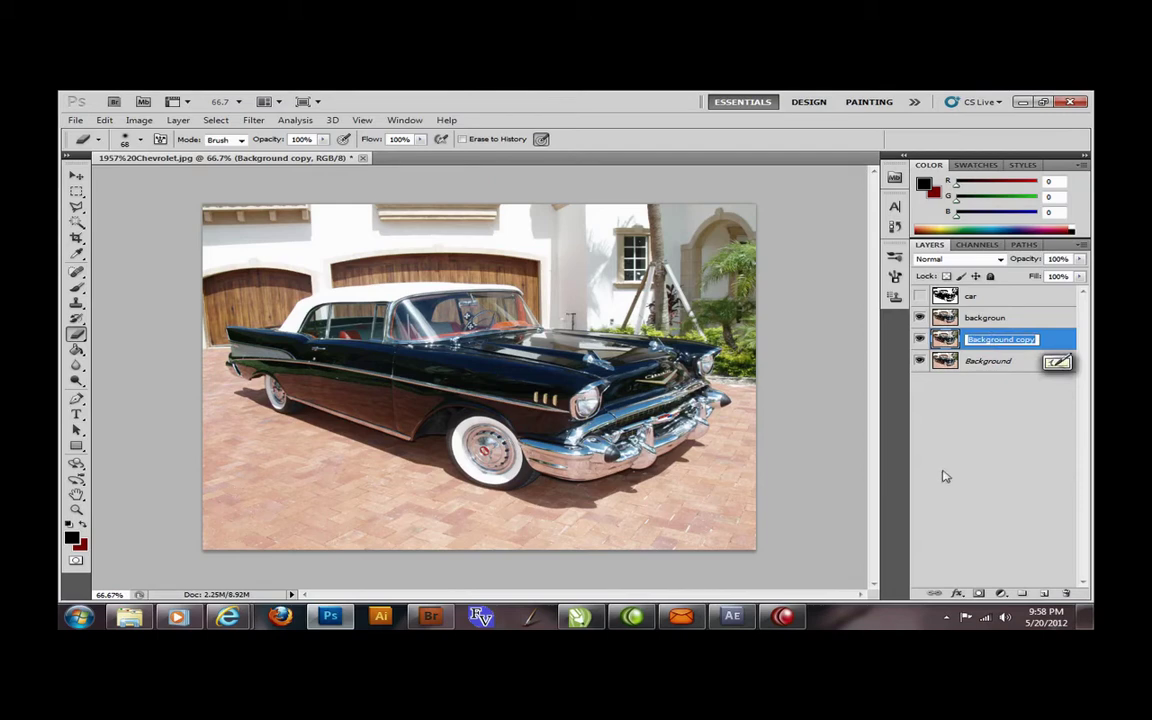
text(forground)
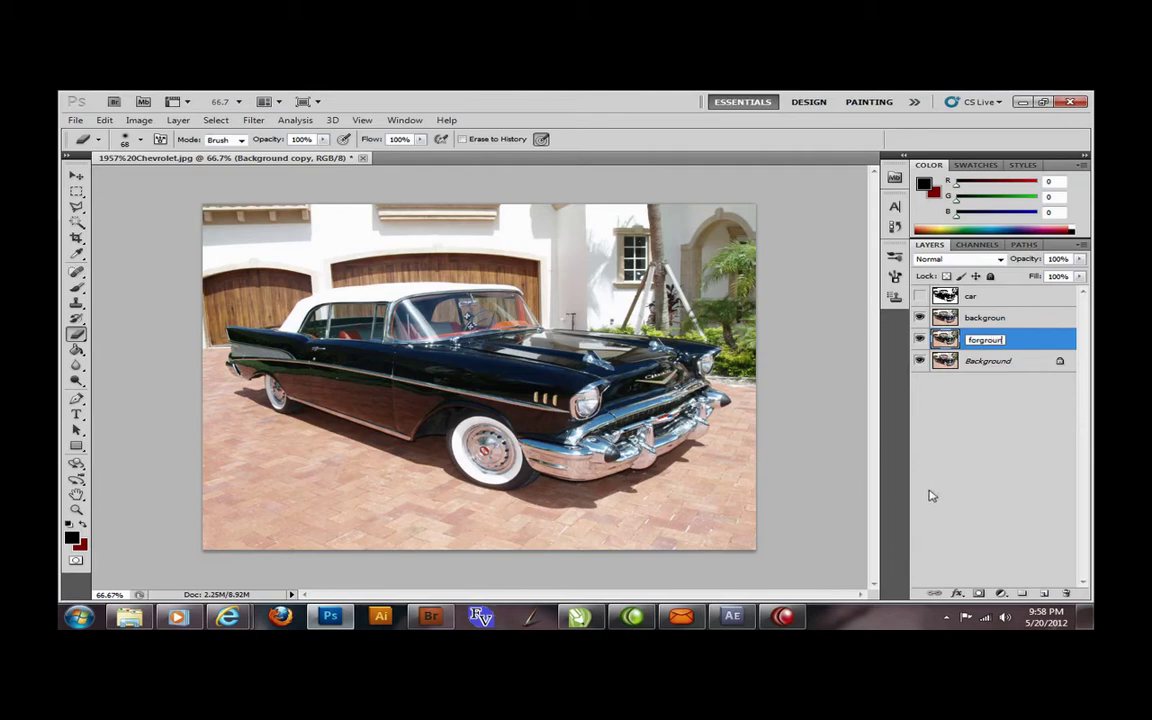
click(977, 404)
click(985, 318)
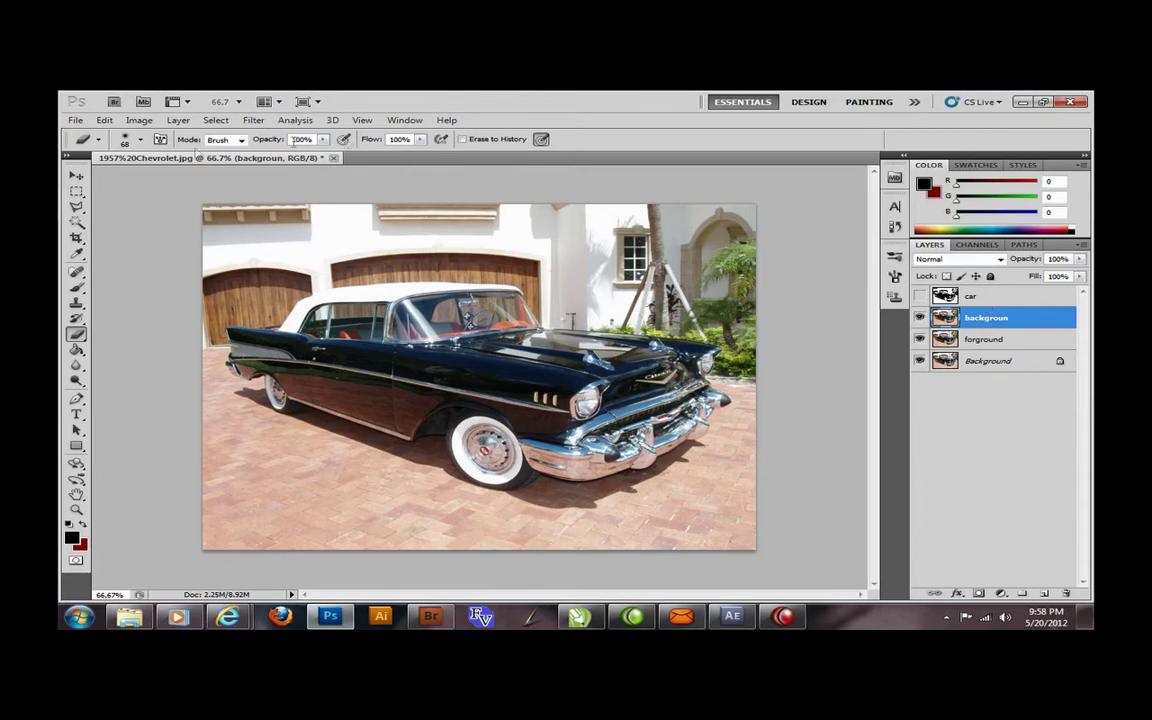
Step: Apply a Threshold at level 145 to the backgroun layer, then switch to the Eraser
click(139, 120)
mouse_move(158, 153)
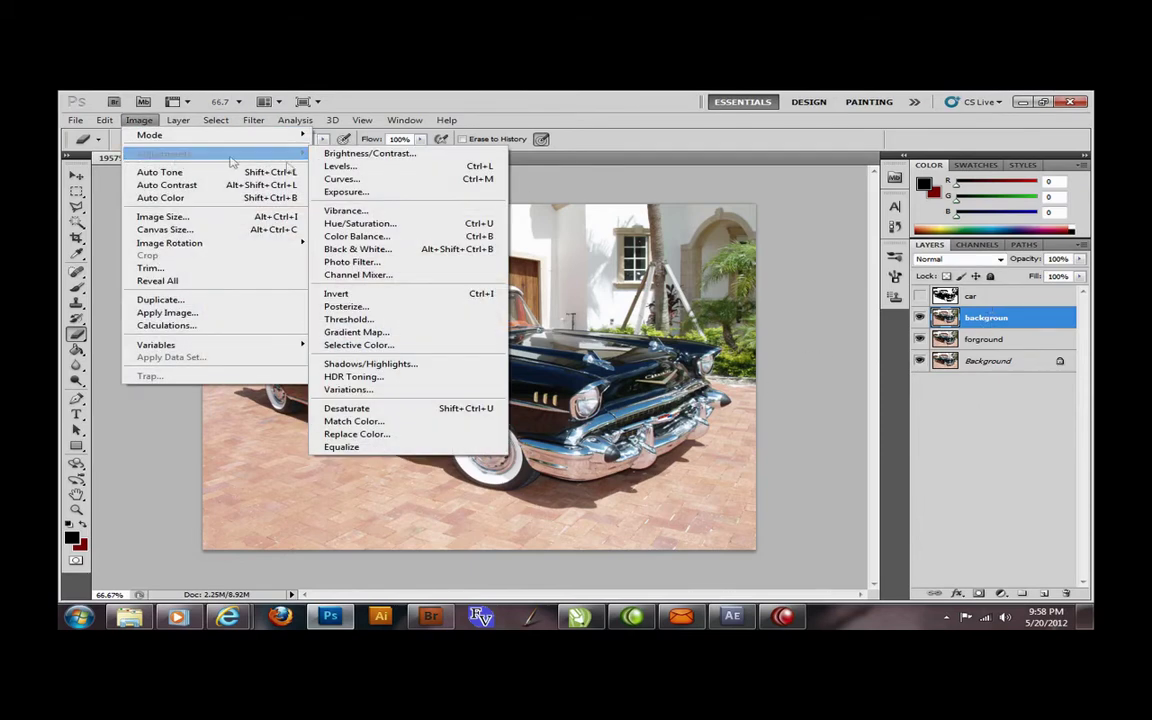
click(350, 319)
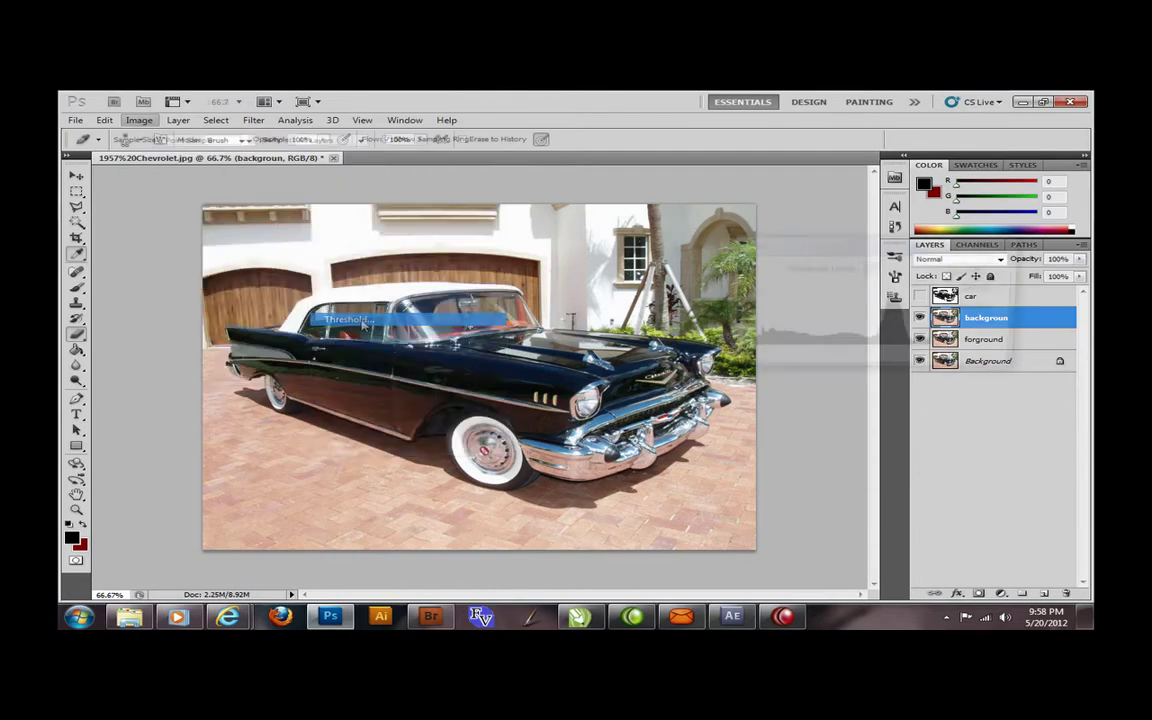
mouse_move(836, 357)
mouse_down()
mouse_move(800, 360)
mouse_move(905, 360)
mouse_move(823, 360)
mouse_move(855, 358)
mouse_up()
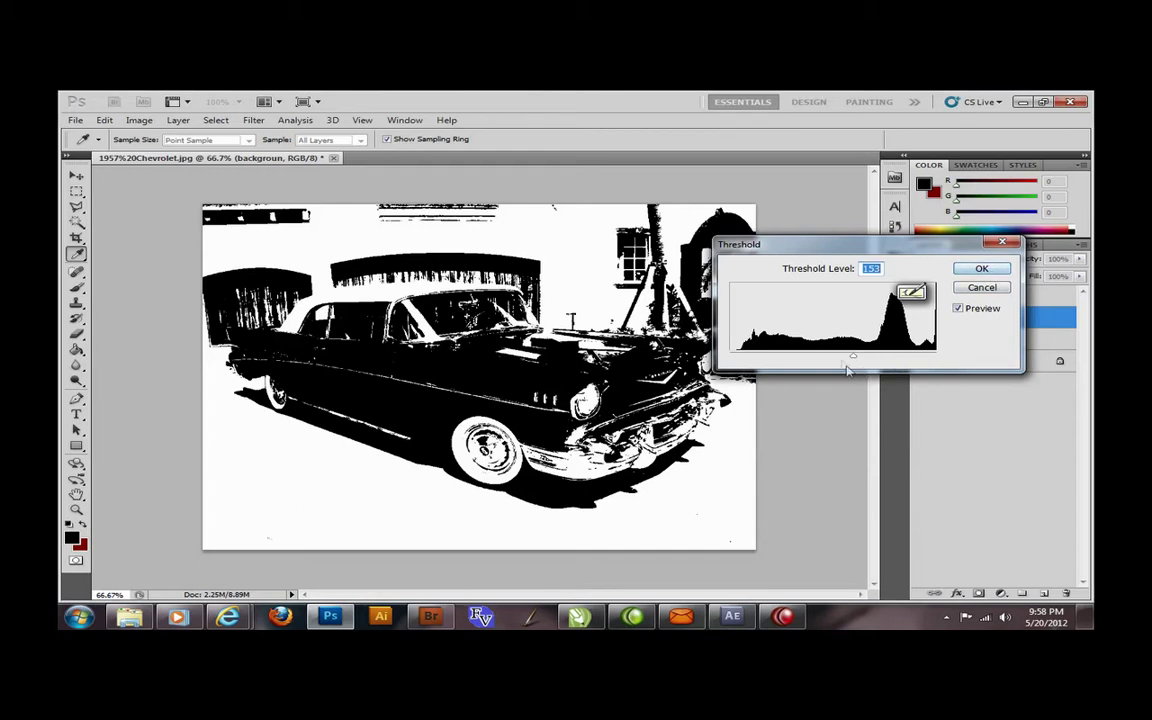
mouse_move(853, 359)
mouse_down()
mouse_move(869, 360)
mouse_move(838, 360)
mouse_move(855, 359)
mouse_up()
drag(905, 249, 715, 441)
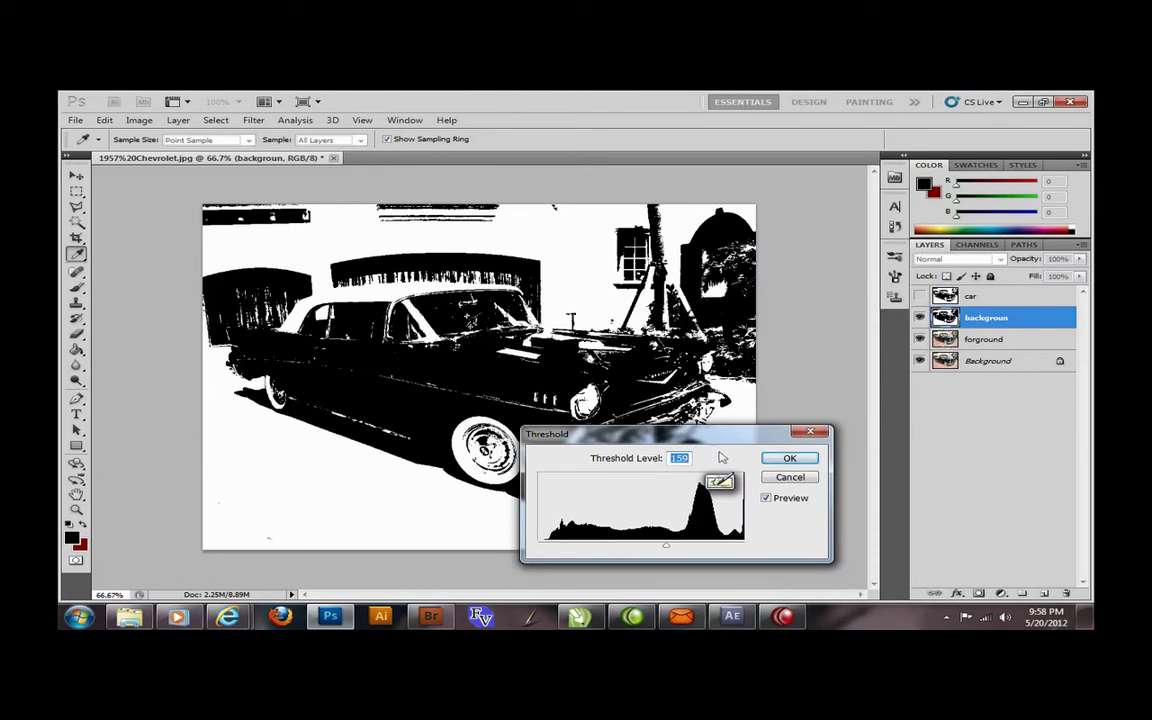
drag(667, 548, 656, 546)
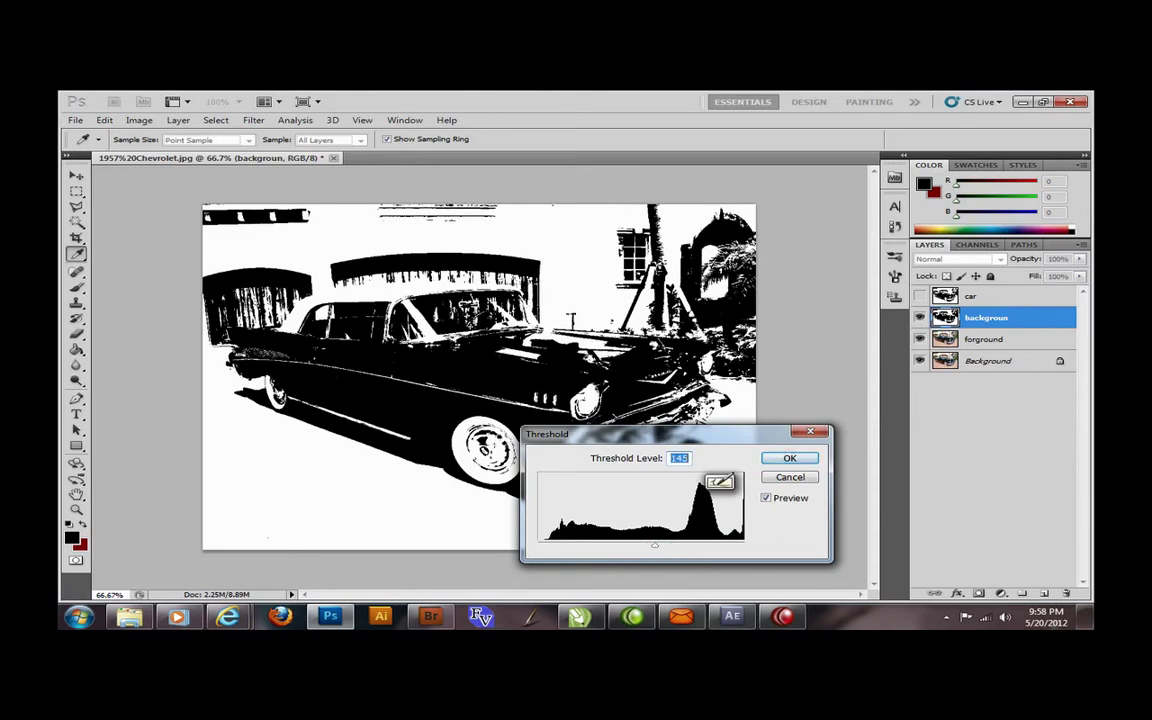
click(790, 458)
key(e)
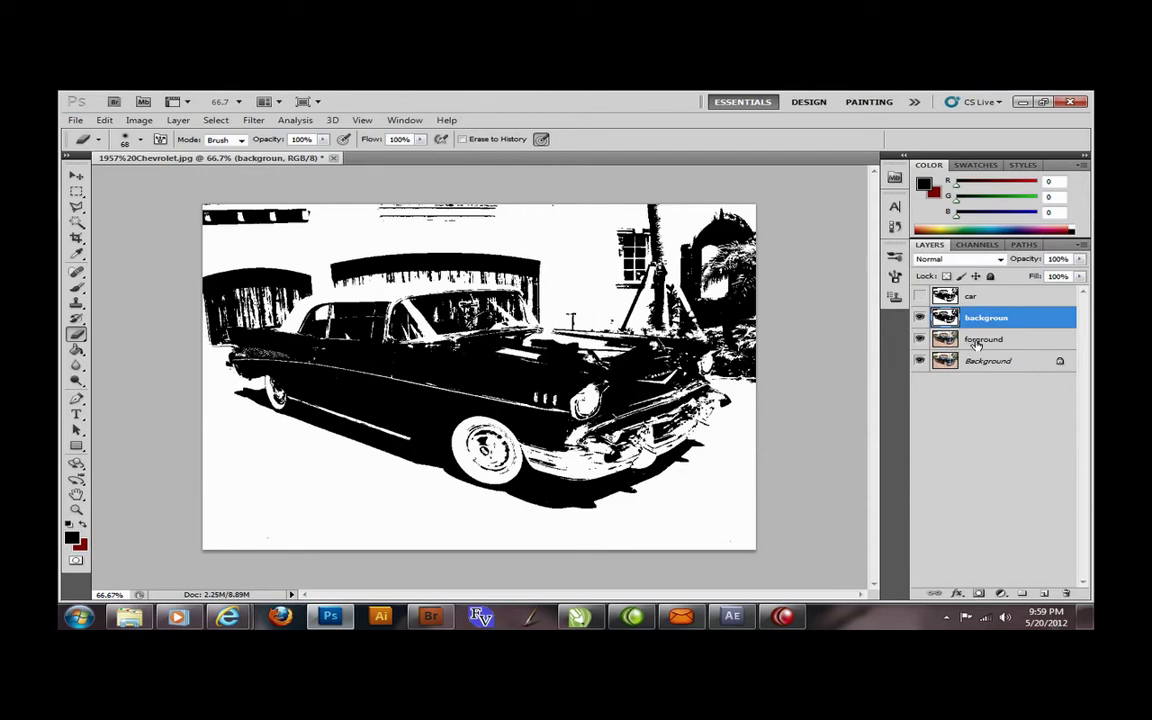
Step: Hide the backgroun layer and select the forground layer
click(919, 317)
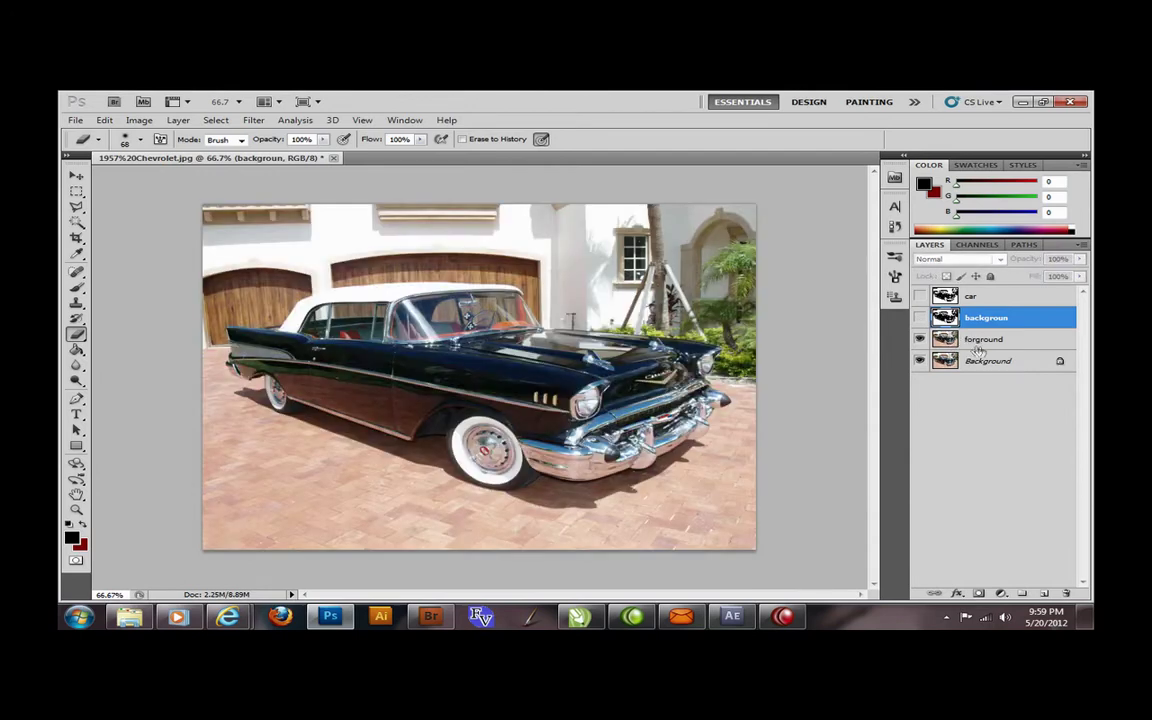
click(139, 120)
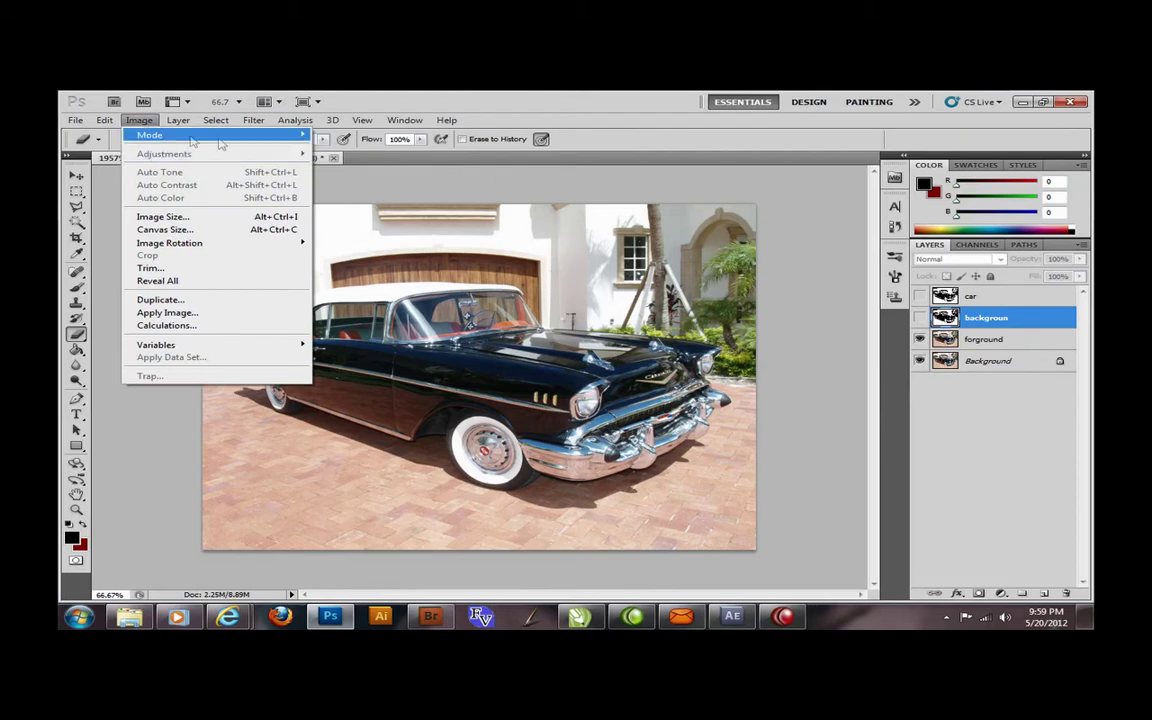
key(alt+[)
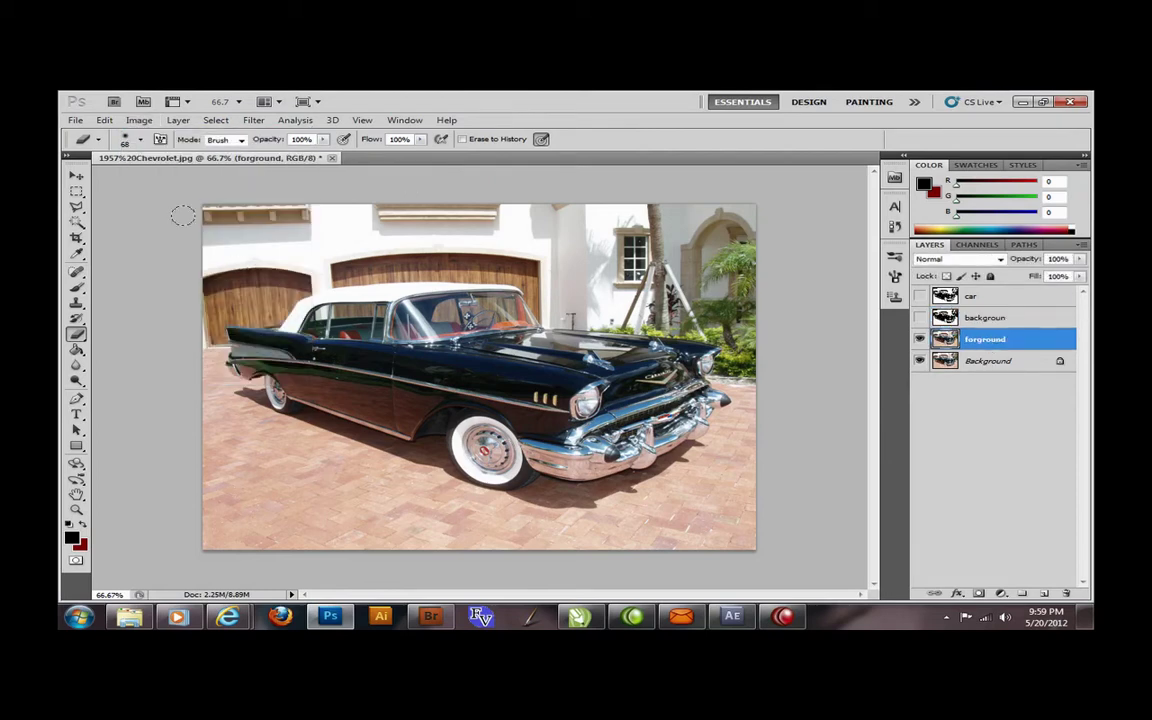
Step: Preview a Threshold on forground, raising the level to 198 to bring out the pavement
click(104, 121)
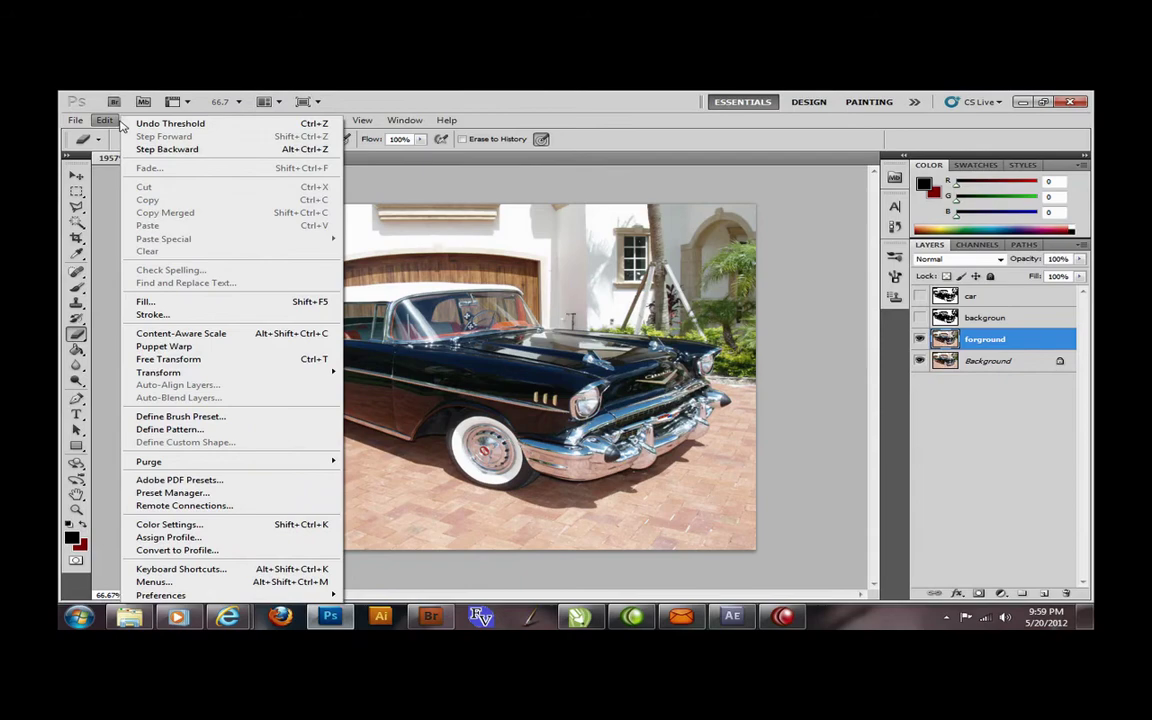
mouse_move(139, 121)
mouse_move(236, 153)
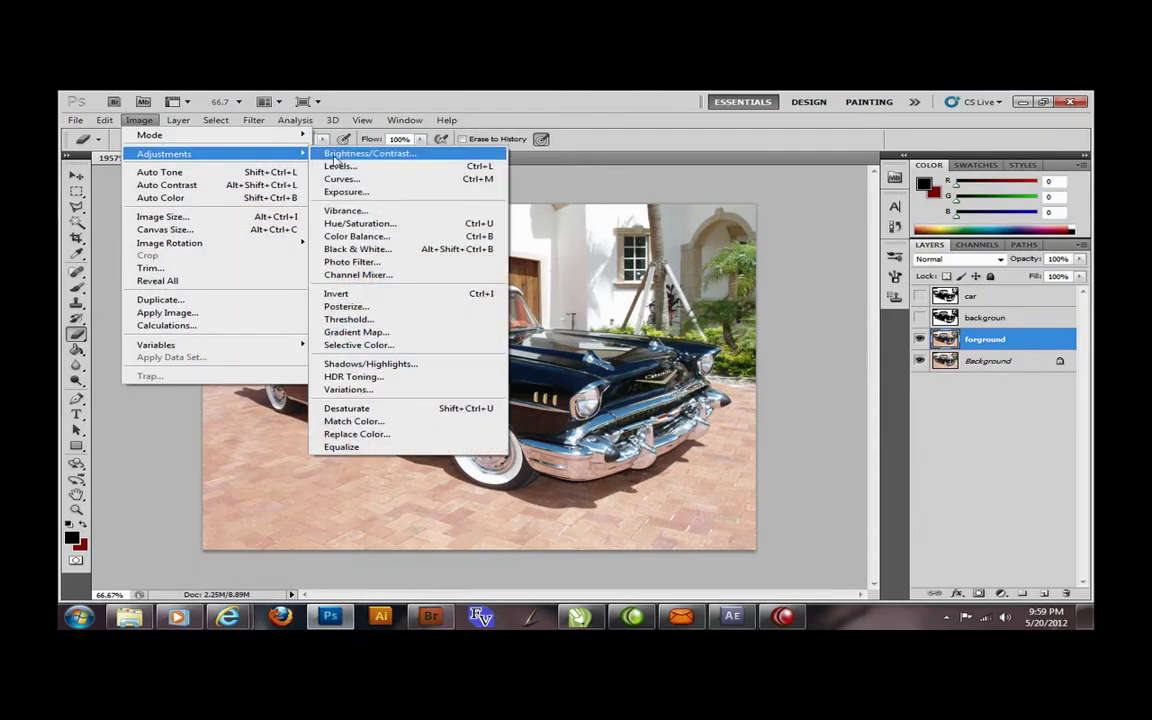
click(347, 319)
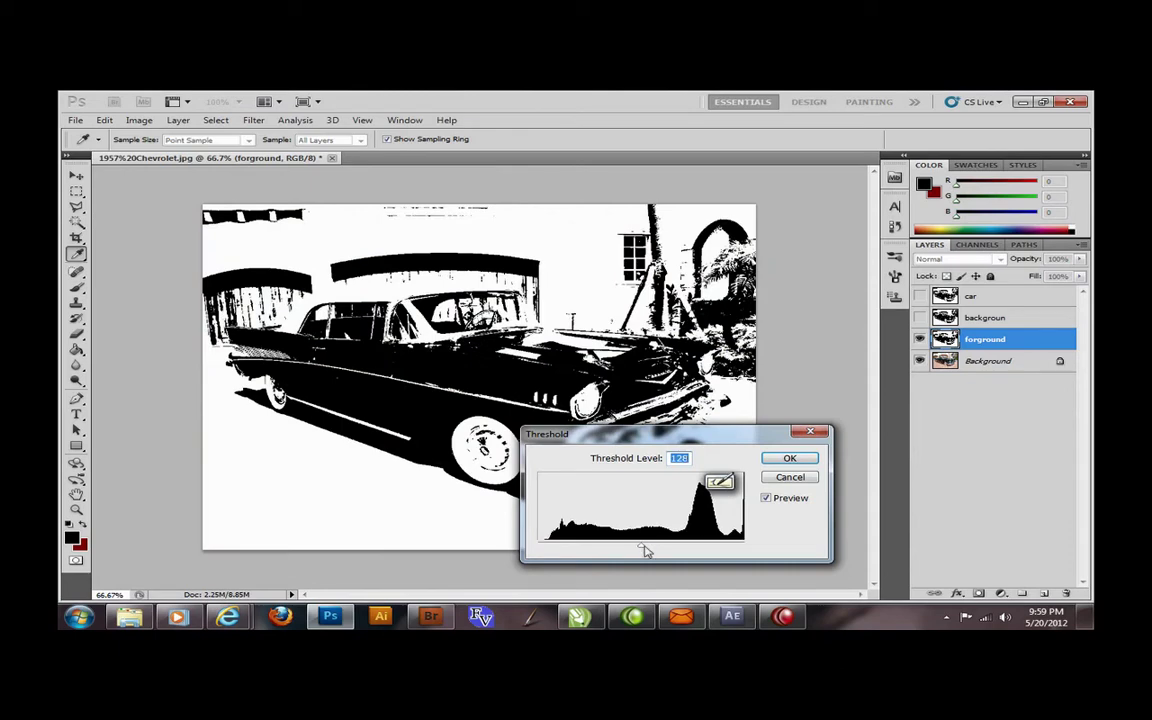
mouse_move(645, 550)
mouse_down()
mouse_move(612, 546)
mouse_move(650, 551)
mouse_up()
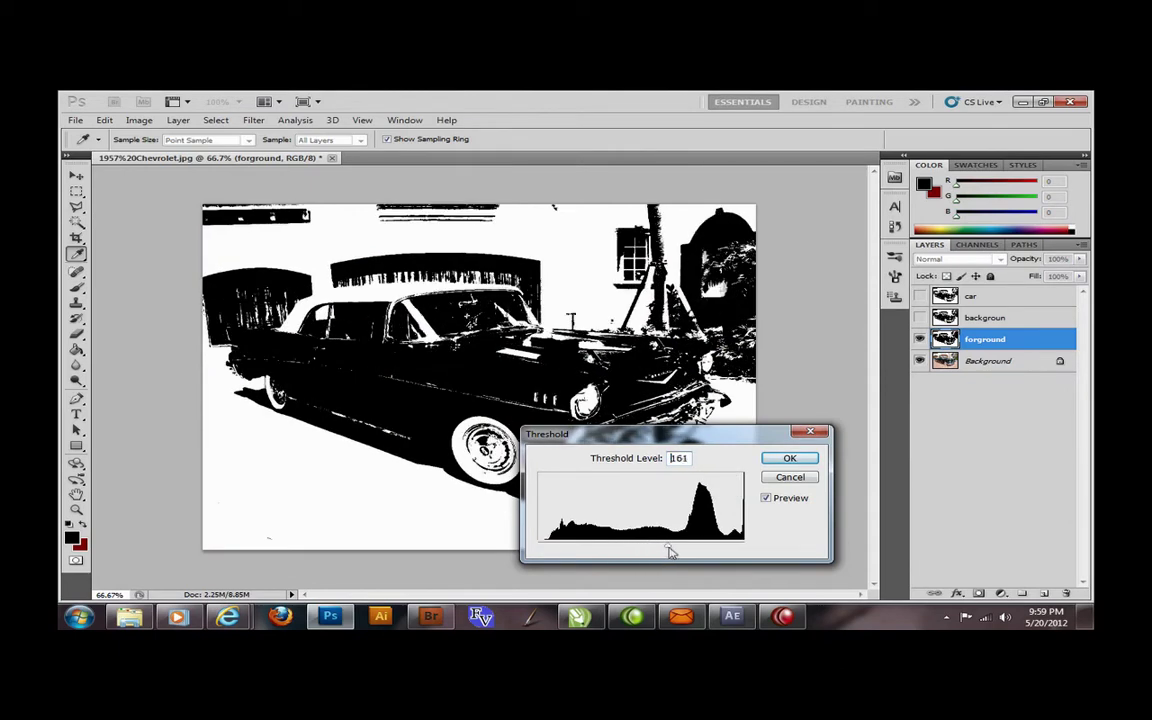
drag(670, 552, 697, 555)
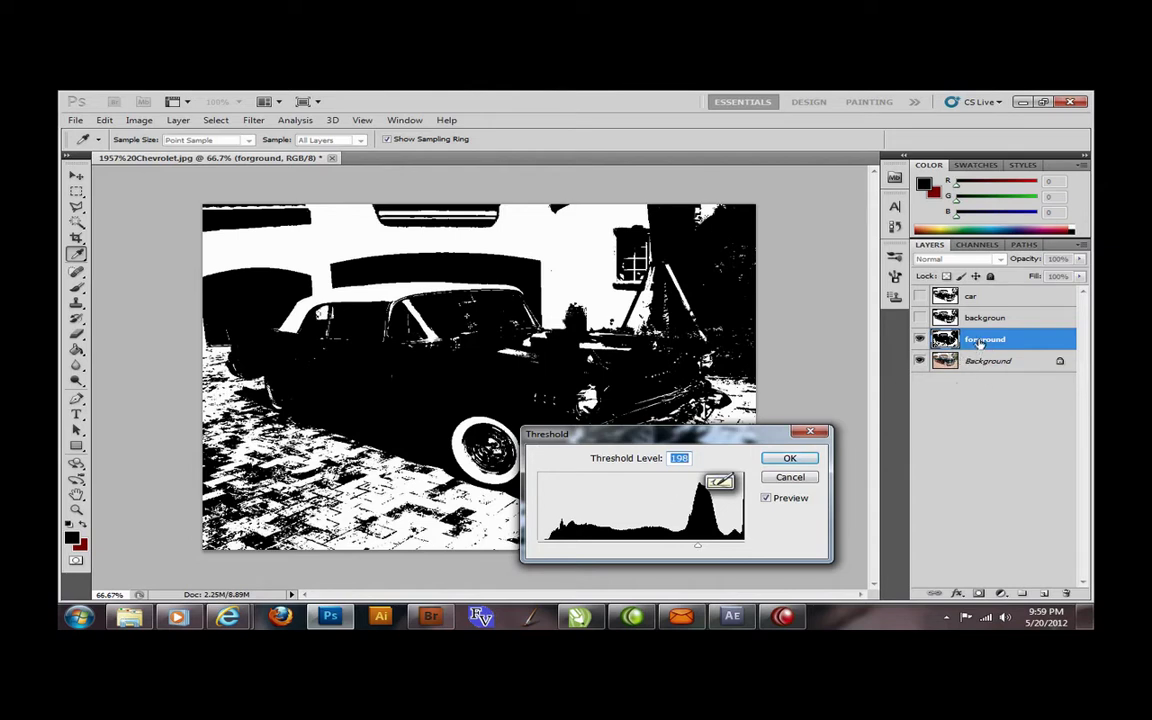
Step: Commit the 198 threshold, then select the car layer and toggle its visibility to compare
click(790, 460)
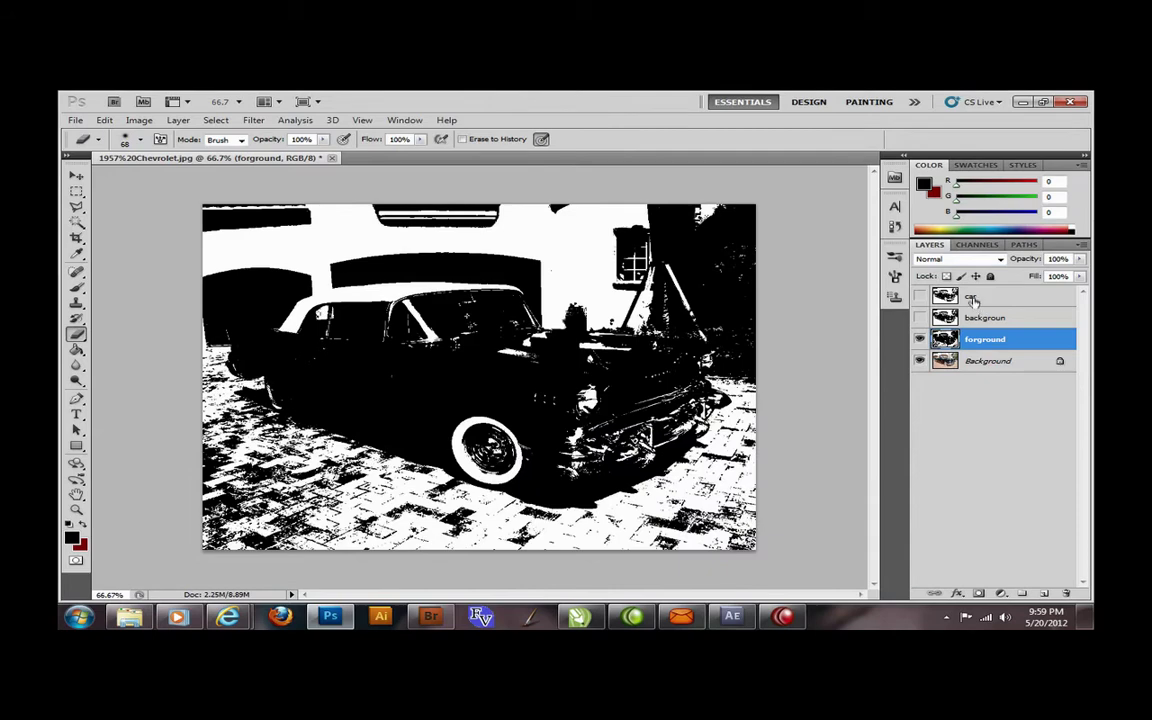
click(972, 300)
click(919, 296)
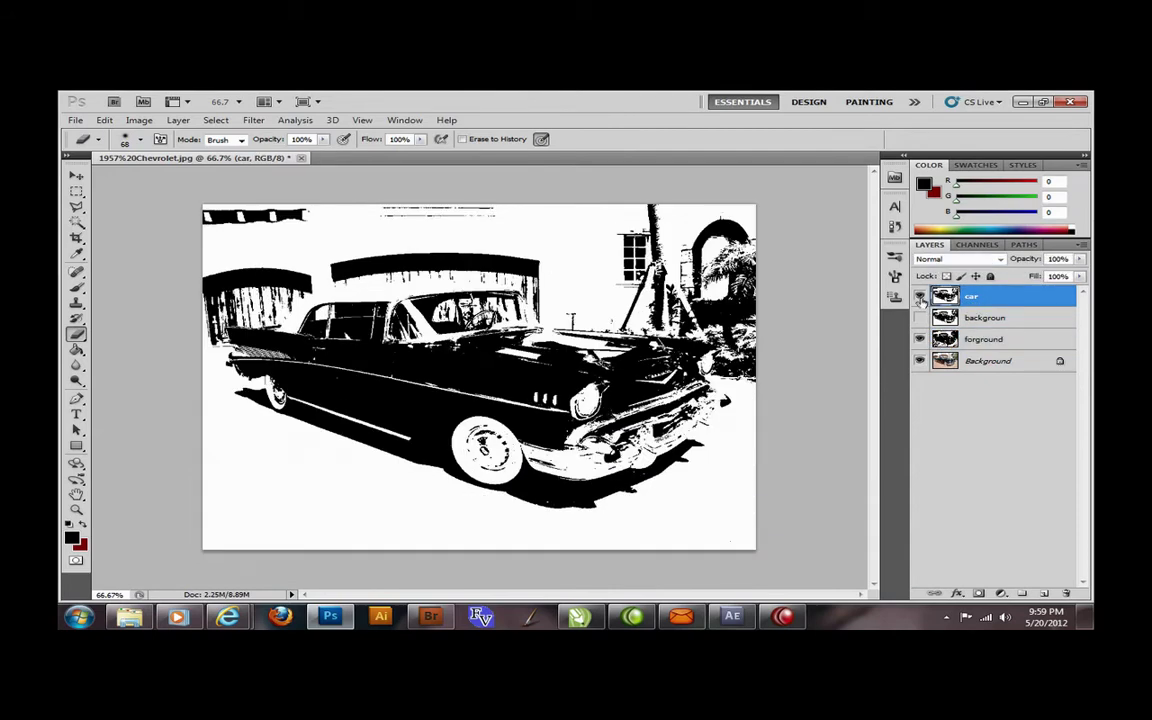
click(919, 297)
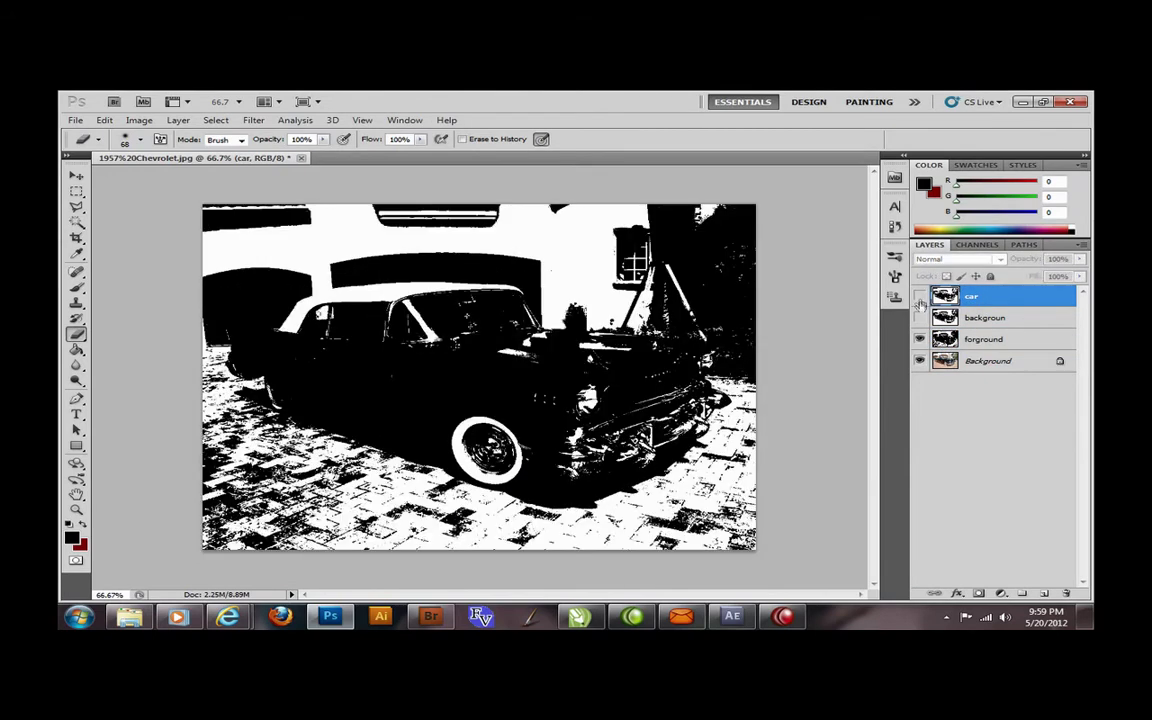
click(919, 297)
click(919, 297)
click(919, 297)
click(919, 297)
click(919, 297)
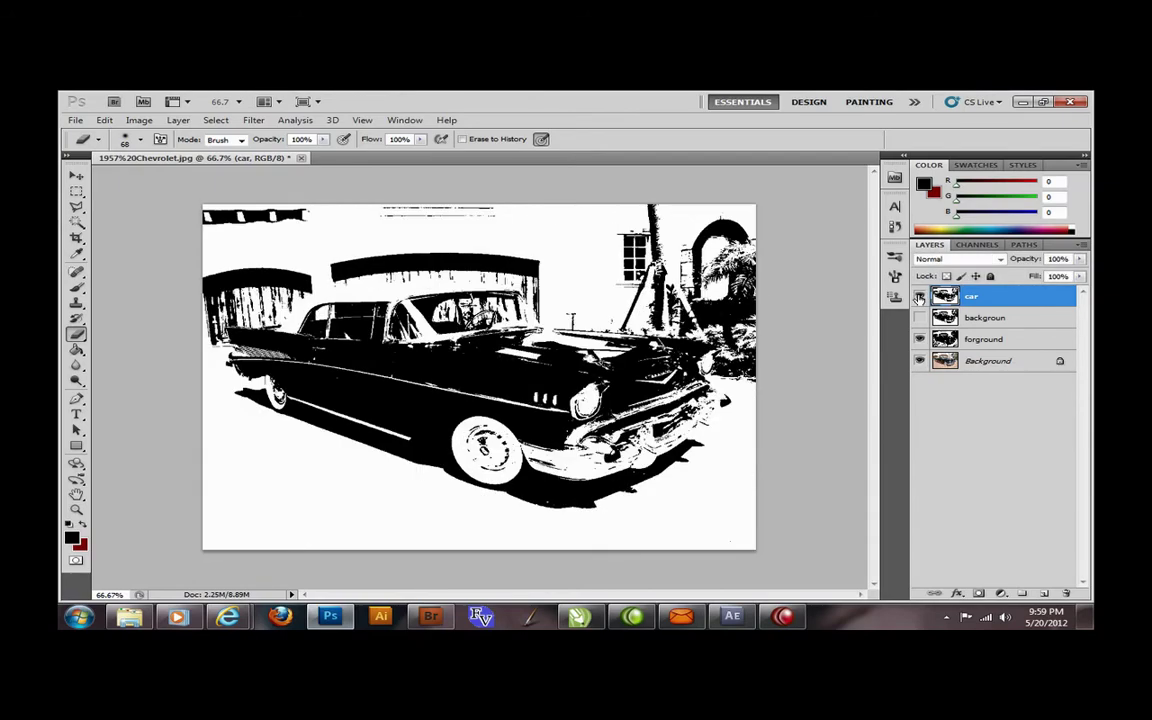
click(919, 297)
click(919, 297)
click(919, 297)
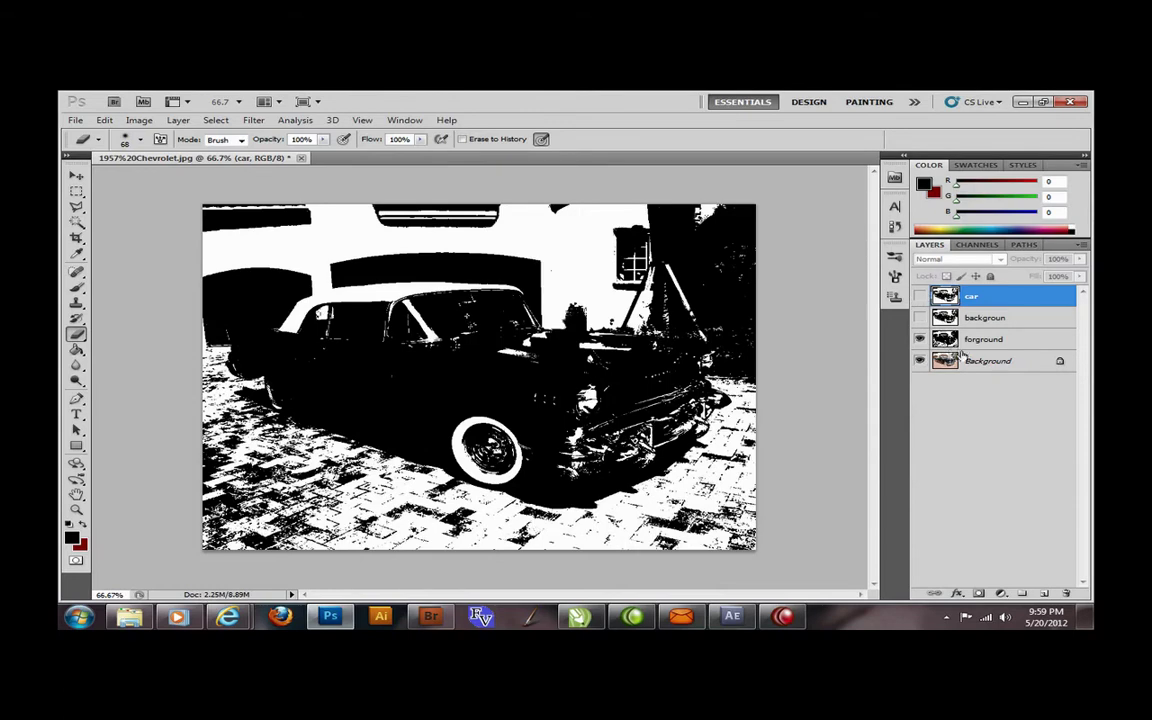
Step: Make the backgroun layer visible again and leave the car layer hidden
click(919, 317)
click(919, 296)
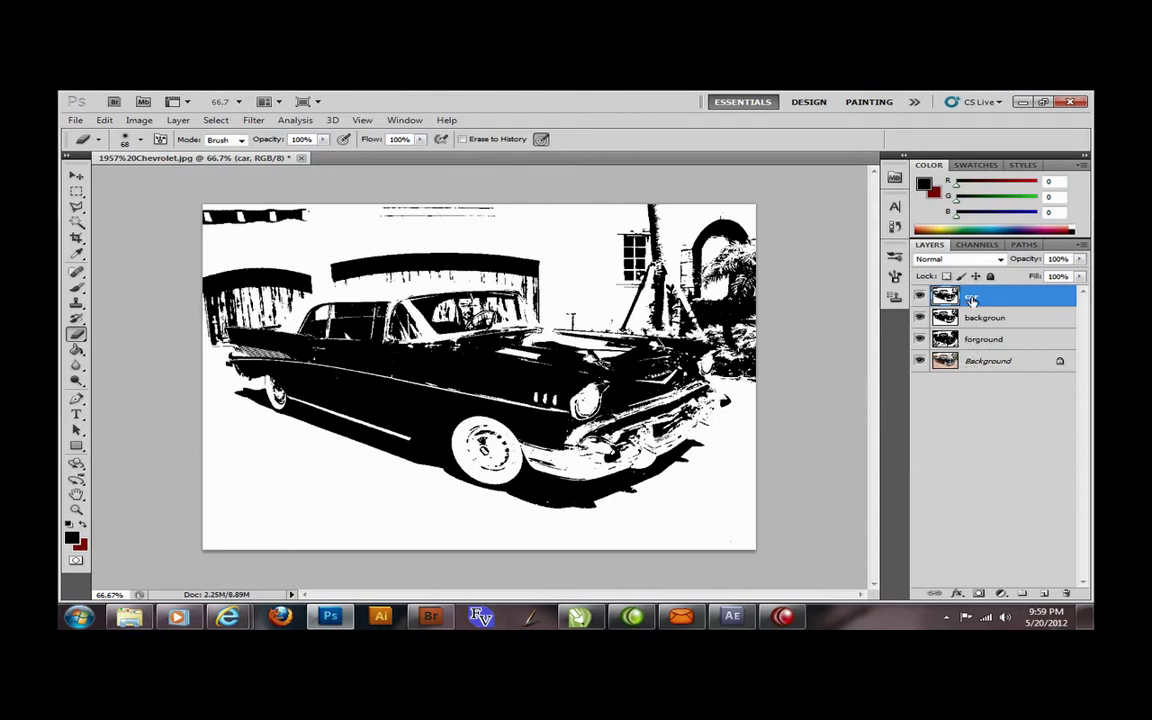
key(Return)
click(919, 296)
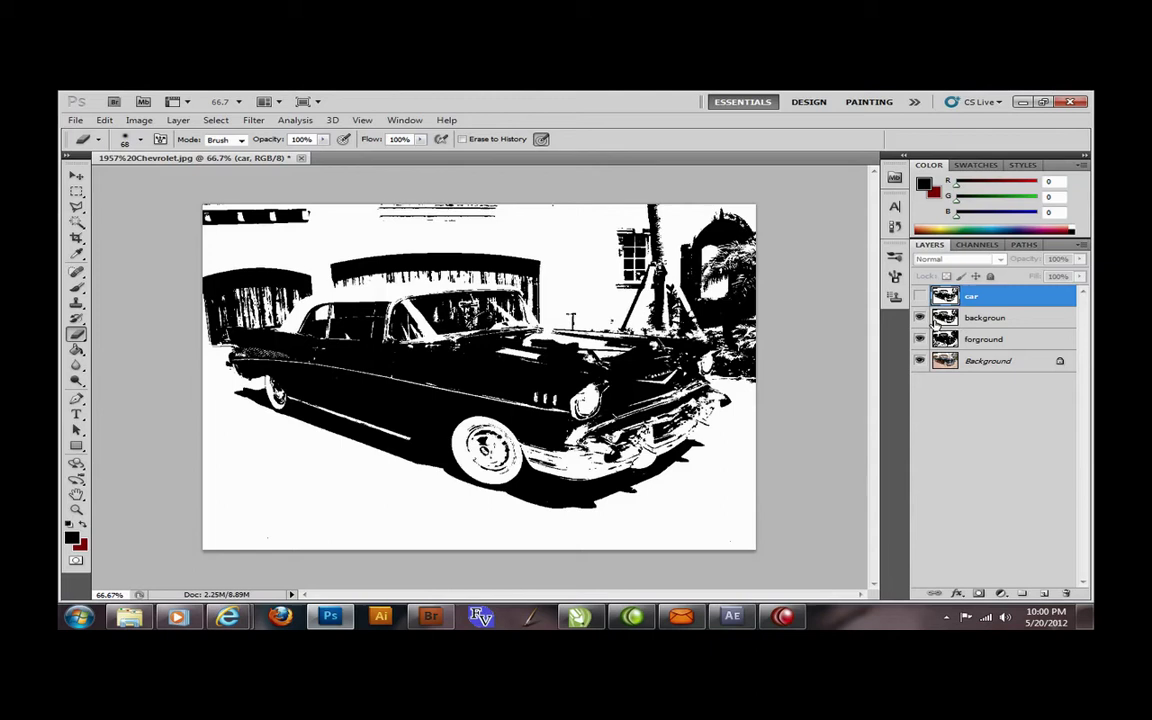
Step: On the backgroun layer, erase the ground below the car and near the rear bumper
click(940, 318)
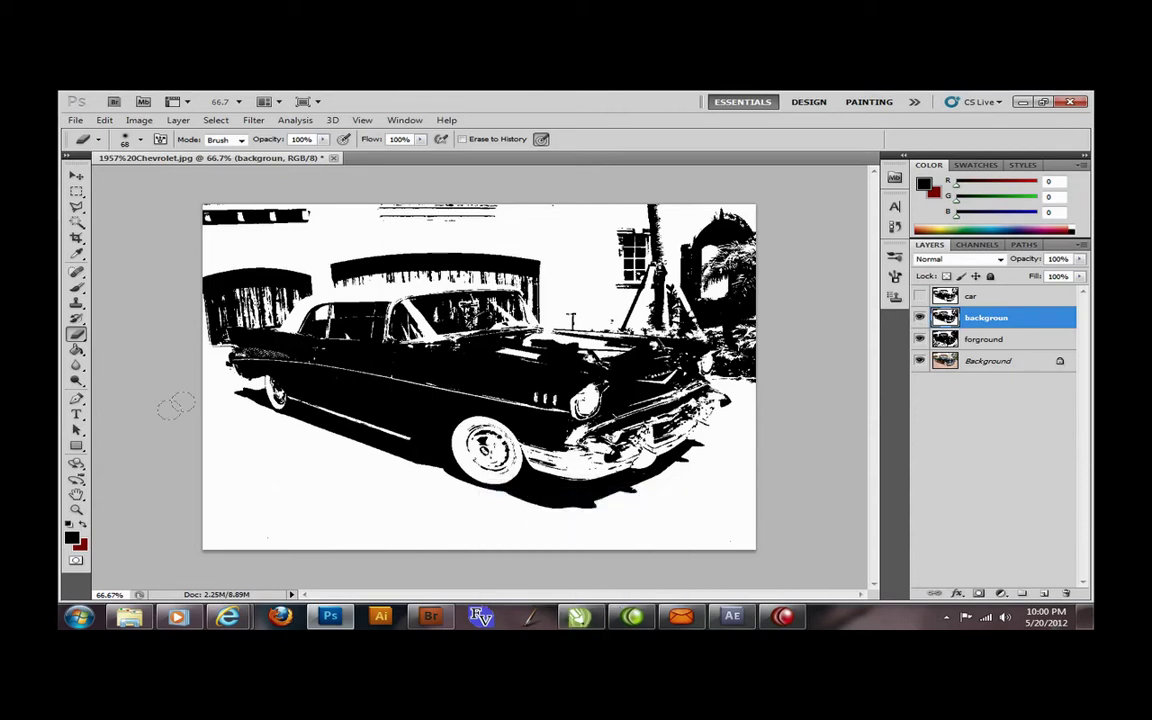
mouse_move(198, 501)
mouse_down()
mouse_move(225, 520)
mouse_move(215, 525)
mouse_move(250, 480)
mouse_move(290, 470)
mouse_move(305, 450)
mouse_move(220, 420)
mouse_up()
mouse_move(212, 375)
mouse_down()
mouse_move(320, 482)
mouse_move(365, 480)
mouse_move(250, 490)
mouse_move(391, 492)
mouse_move(300, 420)
mouse_move(470, 480)
mouse_move(620, 460)
mouse_move(736, 490)
mouse_move(665, 410)
mouse_move(660, 345)
mouse_move(718, 443)
mouse_move(640, 398)
mouse_move(595, 443)
mouse_move(640, 395)
mouse_move(600, 425)
mouse_move(525, 440)
mouse_up()
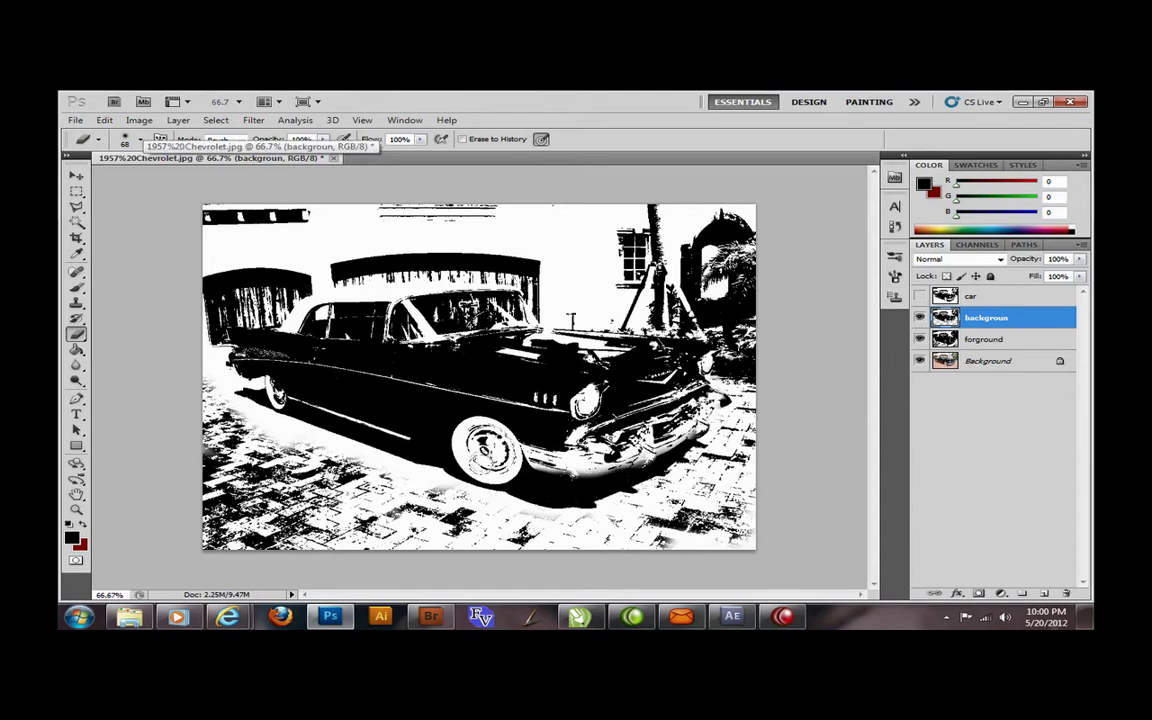
mouse_move(195, 366)
mouse_down()
mouse_move(285, 410)
mouse_move(490, 462)
mouse_up()
mouse_move(250, 385)
mouse_down()
mouse_move(198, 345)
mouse_move(186, 312)
mouse_up()
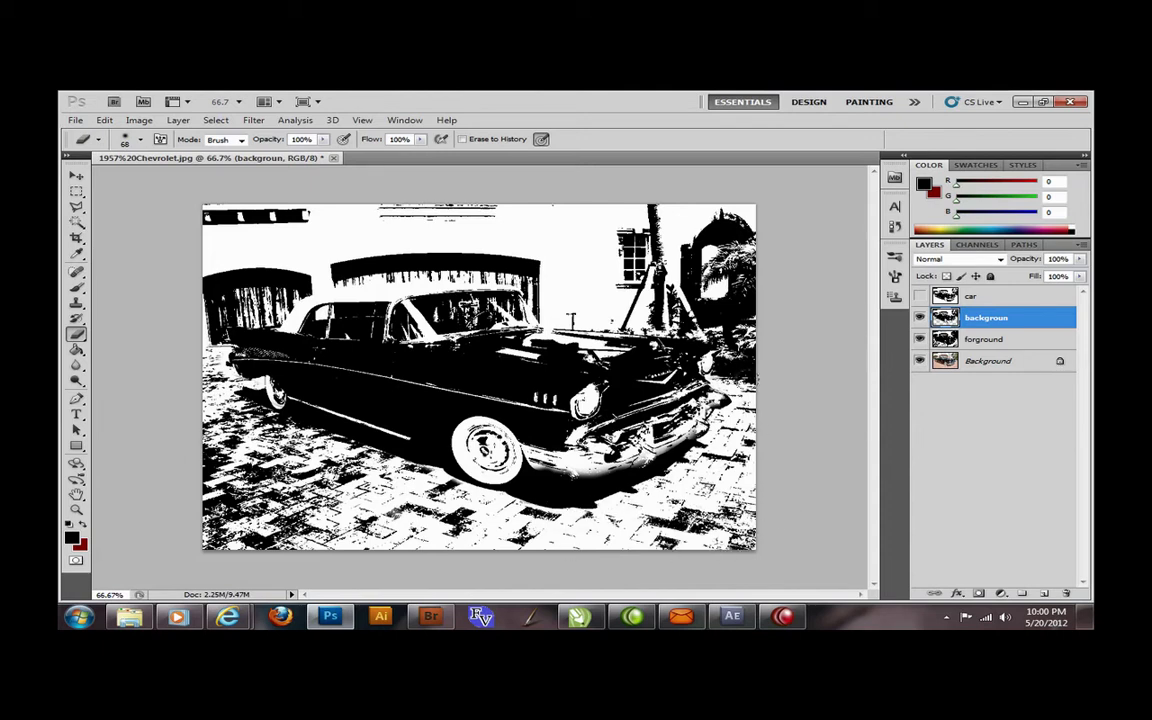
drag(185, 330, 228, 365)
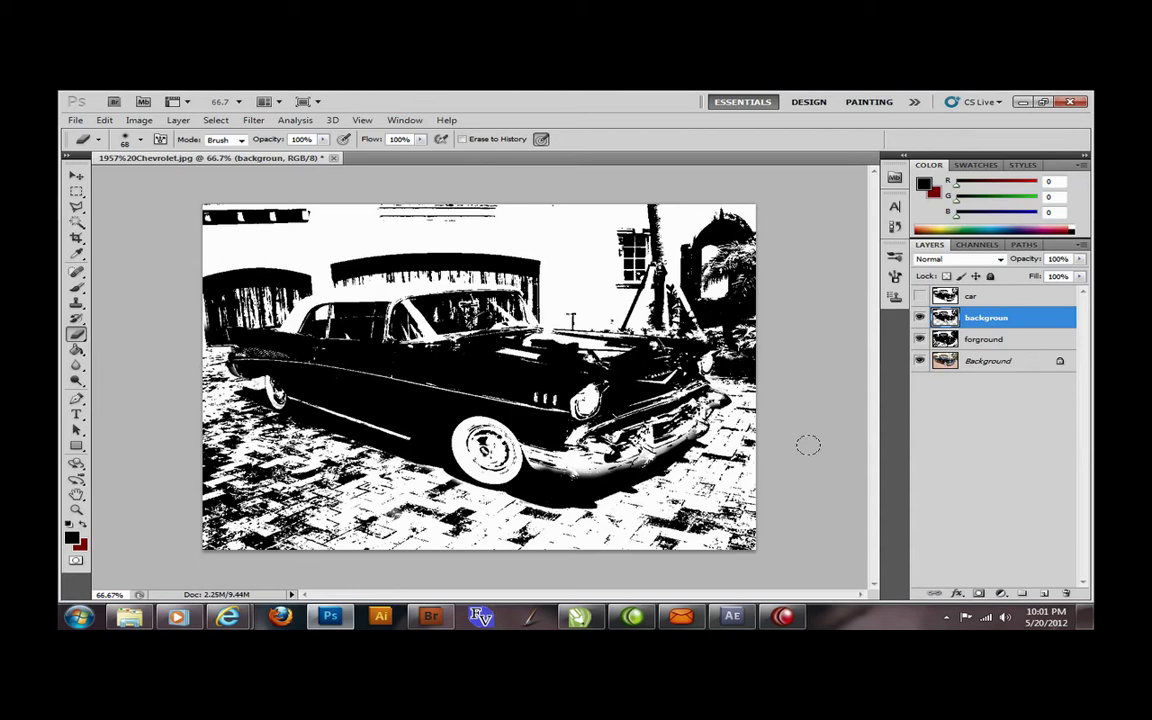
Step: Show the car and forground layers, hide backgroun, and select the car layer
click(920, 296)
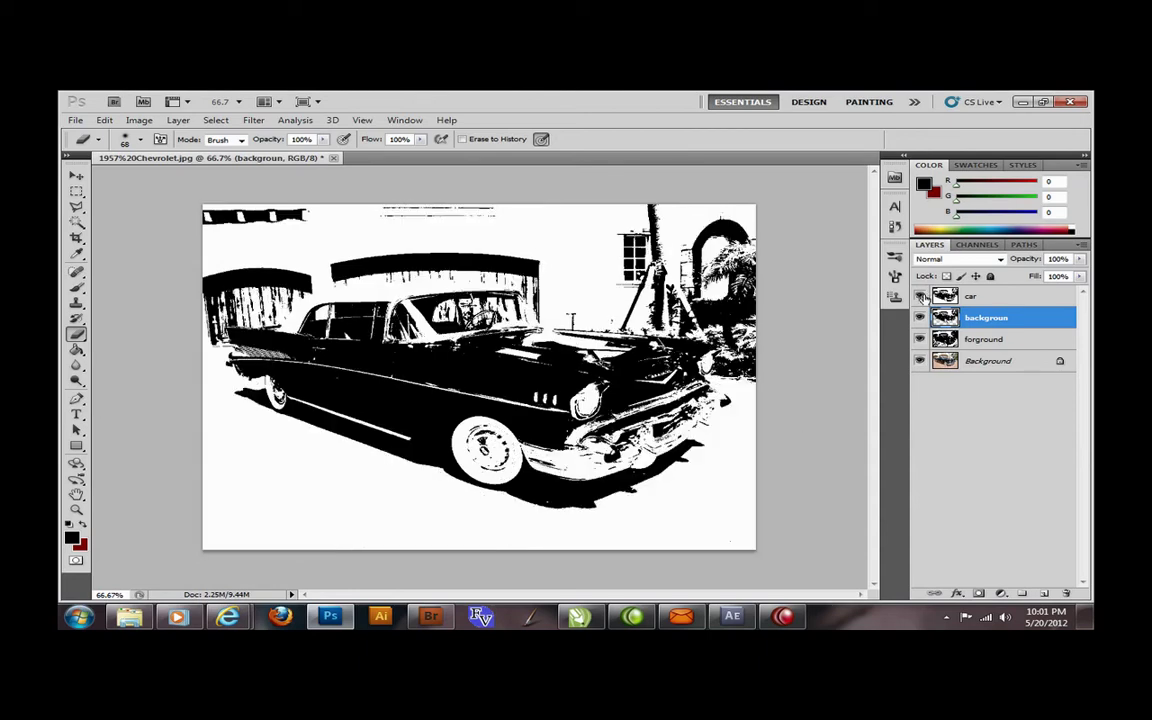
click(920, 317)
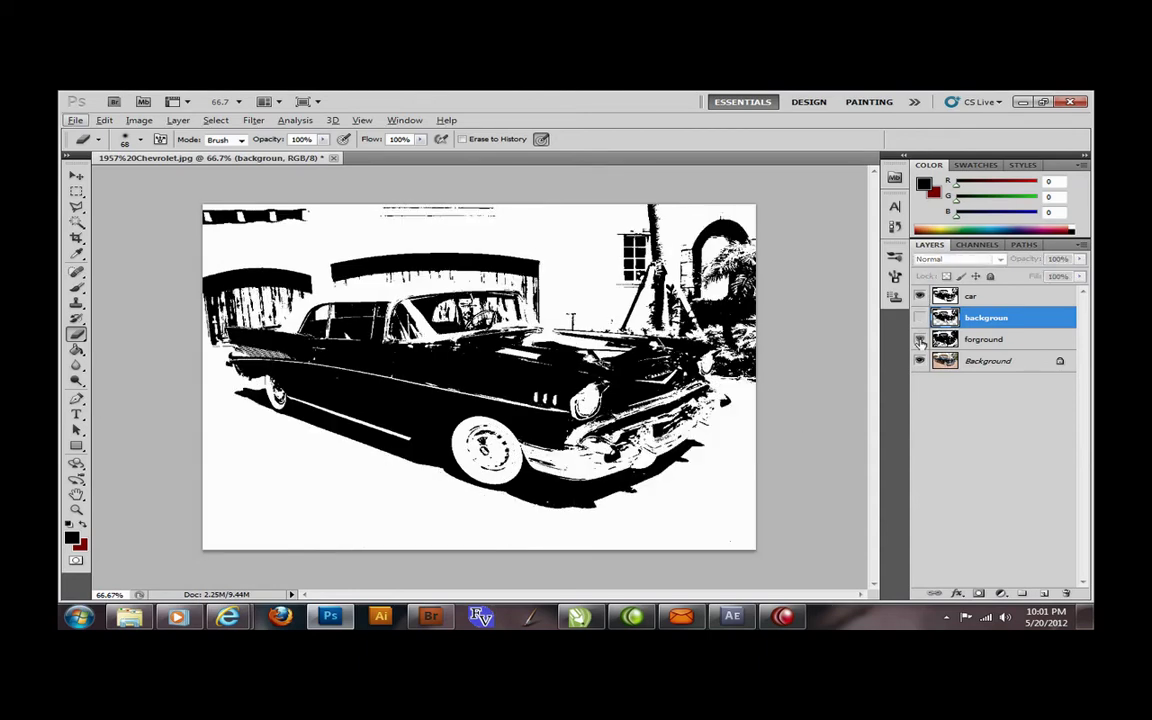
scroll(868, 300, up, 1)
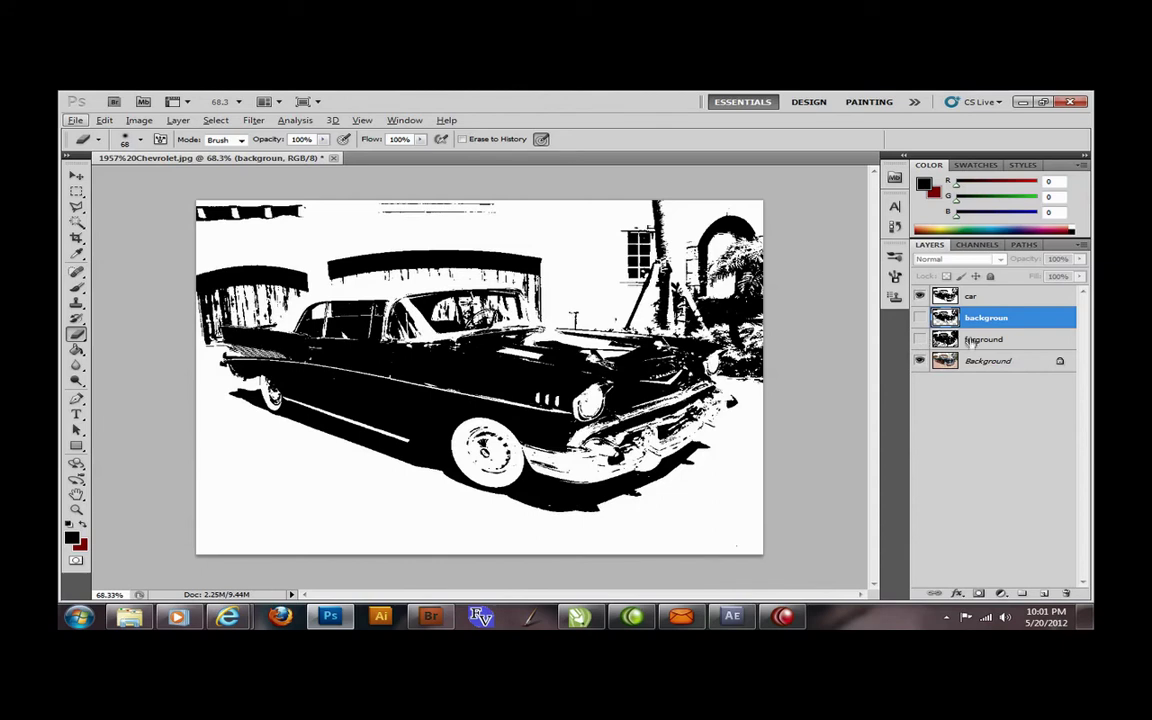
click(970, 340)
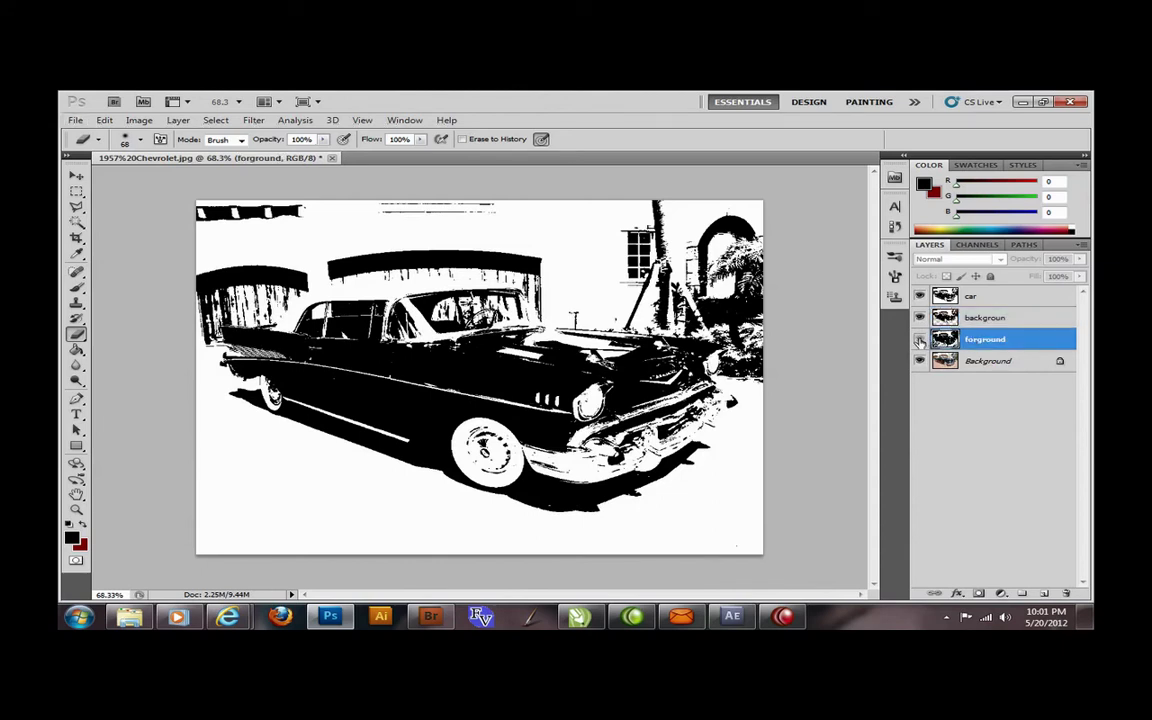
click(920, 340)
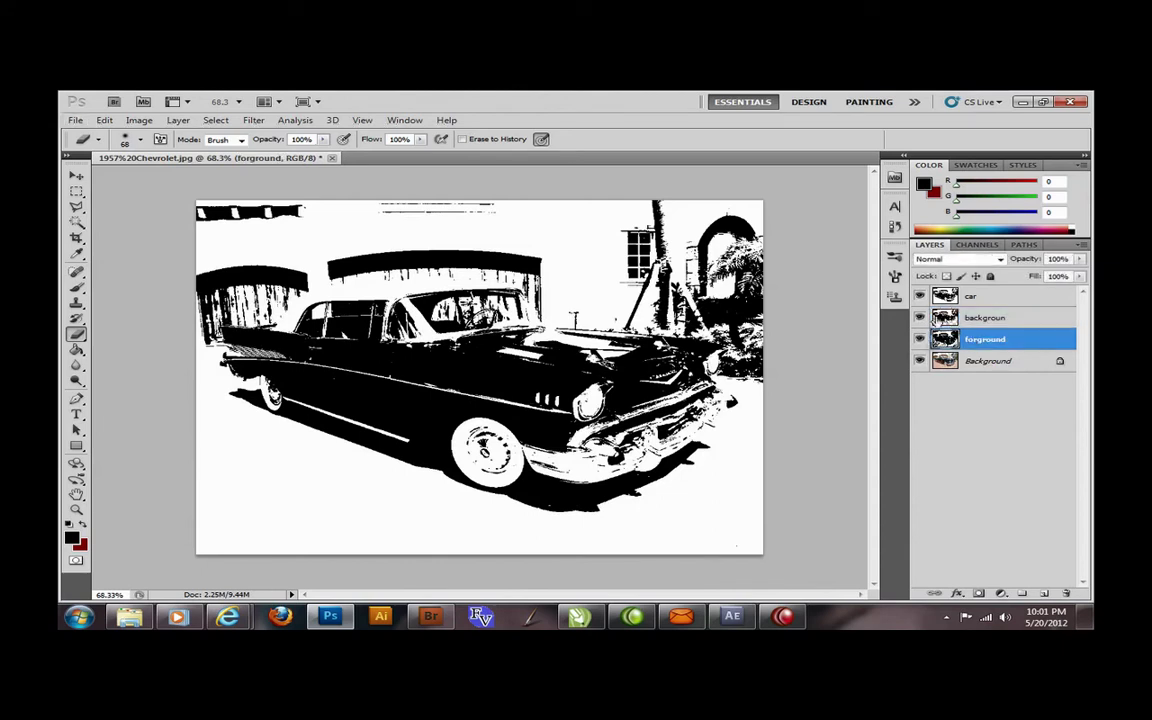
click(978, 298)
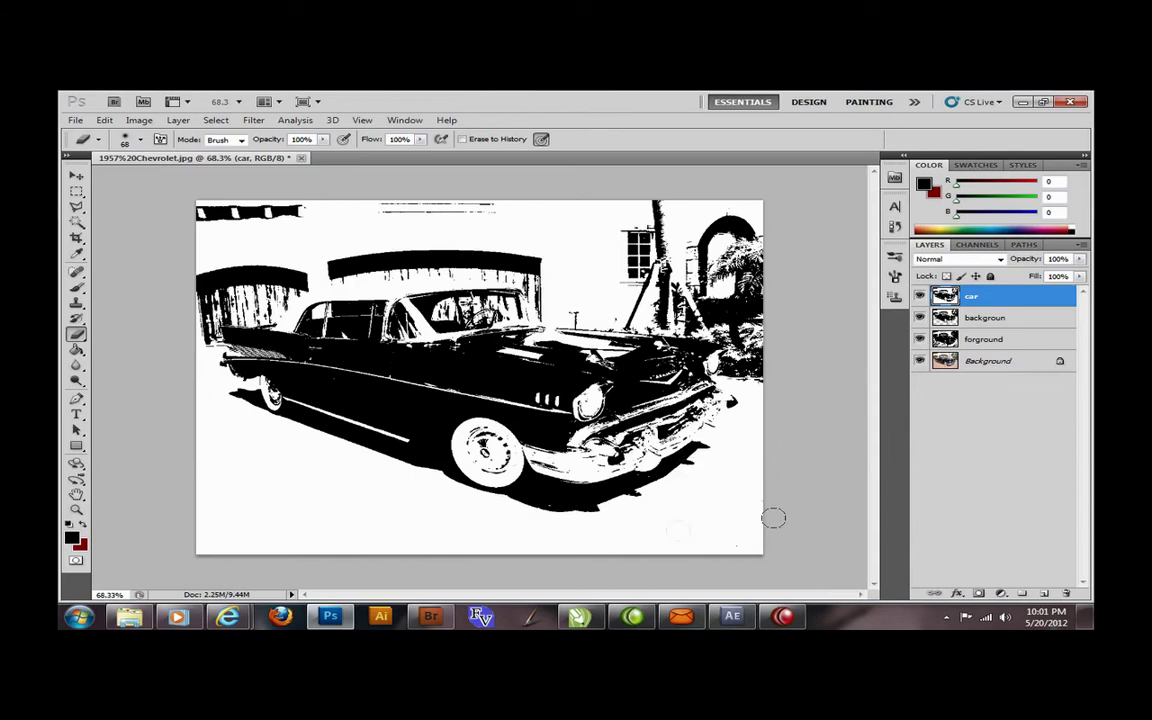
Step: Erase the white ground around the car on the car layer
mouse_move(771, 519)
mouse_down()
mouse_move(291, 548)
mouse_move(765, 541)
mouse_move(197, 553)
mouse_move(172, 543)
mouse_move(762, 491)
mouse_move(357, 399)
mouse_move(765, 411)
mouse_move(181, 413)
mouse_move(121, 393)
mouse_move(161, 367)
mouse_move(133, 369)
mouse_move(170, 351)
mouse_move(146, 343)
mouse_move(457, 290)
mouse_move(474, 277)
mouse_move(318, 290)
mouse_move(679, 210)
mouse_move(593, 202)
mouse_move(703, 212)
mouse_move(545, 191)
mouse_move(231, 229)
mouse_up()
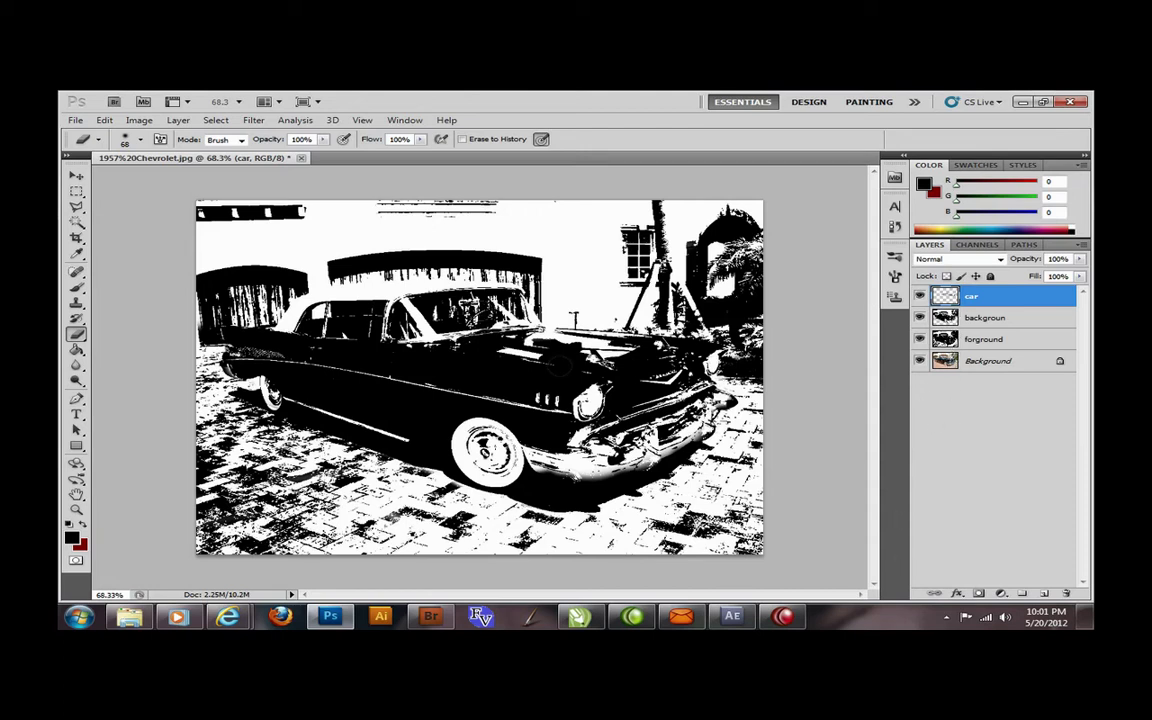
Step: Flatten all the layers into a single Background layer
click(139, 120)
mouse_move(204, 160)
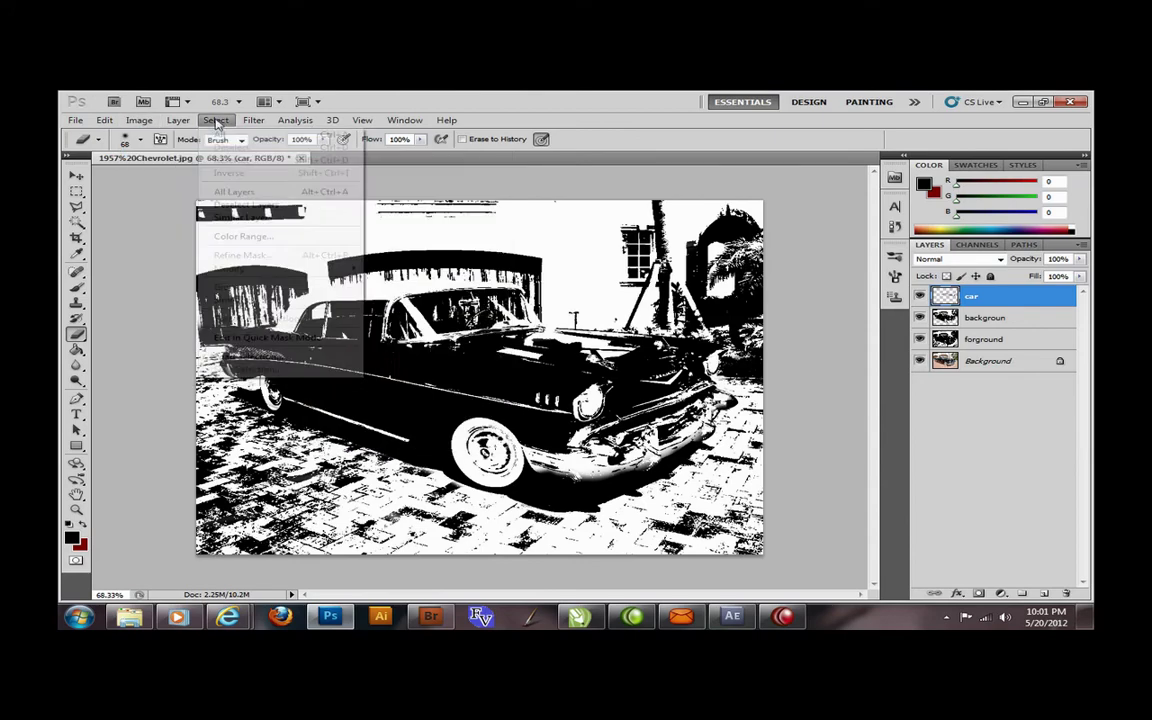
mouse_move(255, 120)
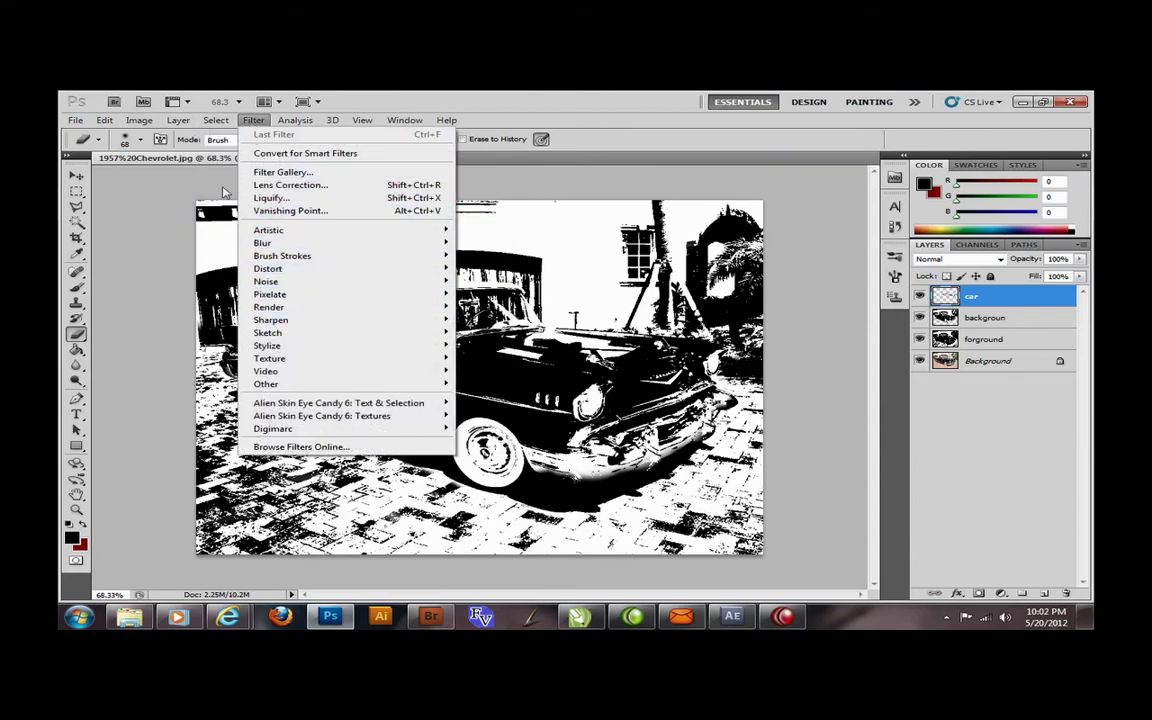
mouse_move(178, 120)
click(217, 562)
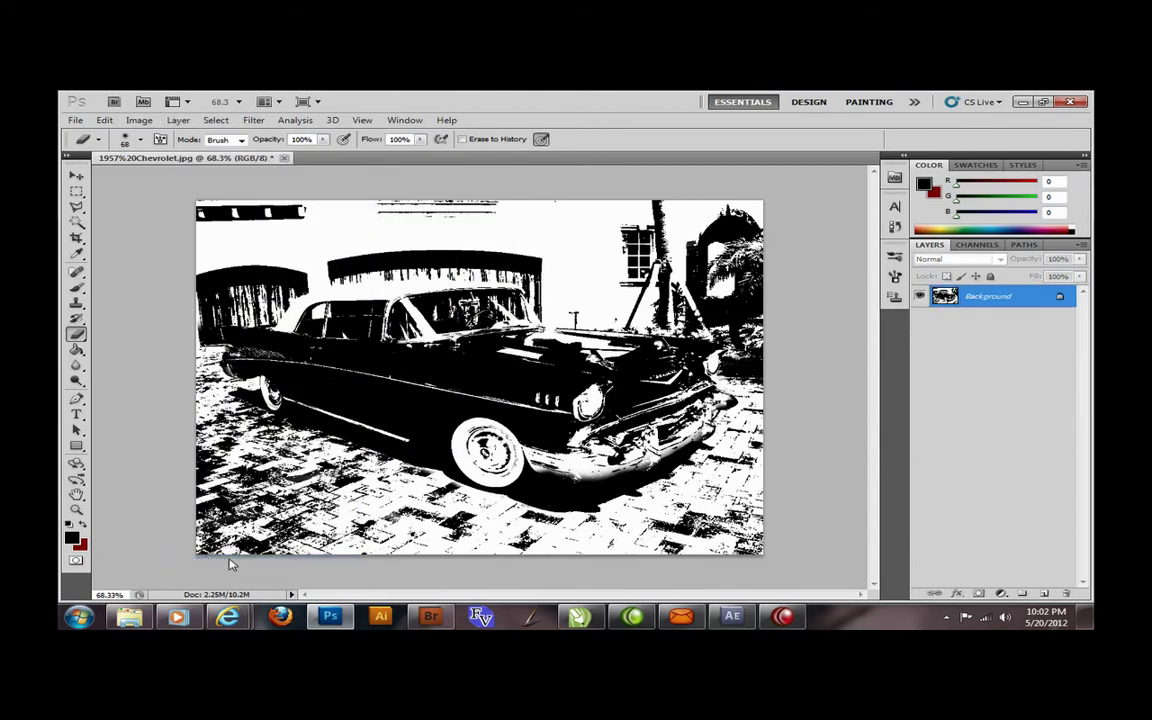
click(178, 120)
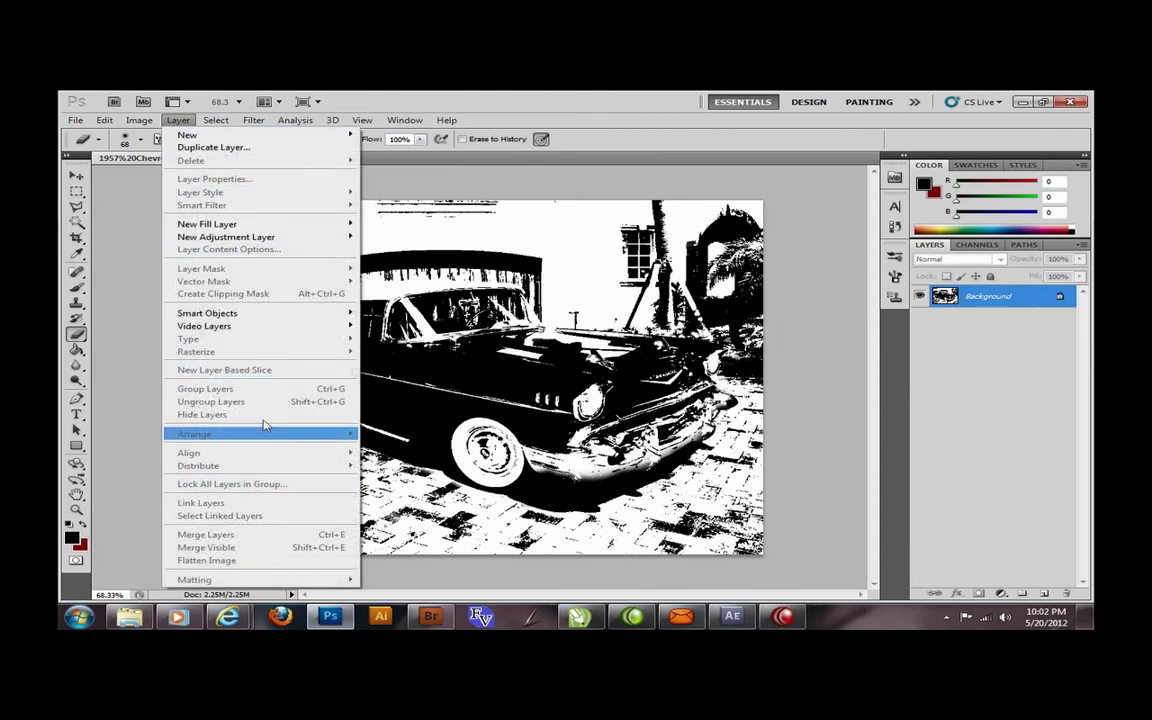
click(882, 295)
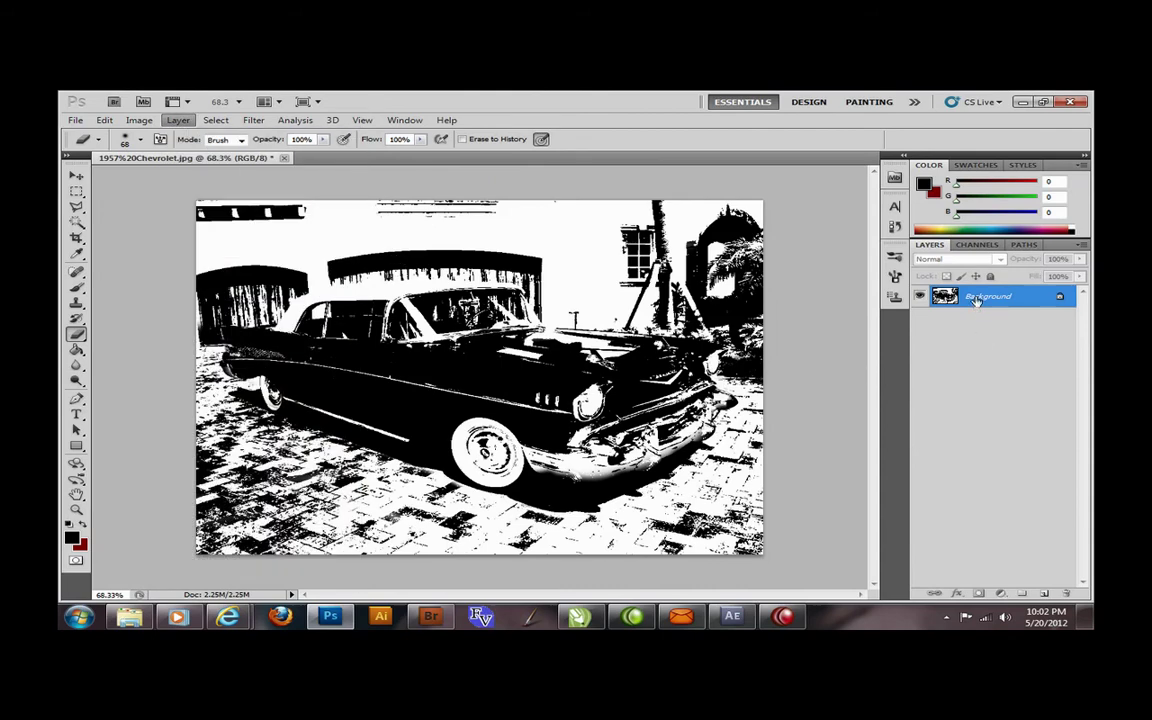
Step: Duplicate the flattened Background as Background copy
click(176, 120)
mouse_move(139, 120)
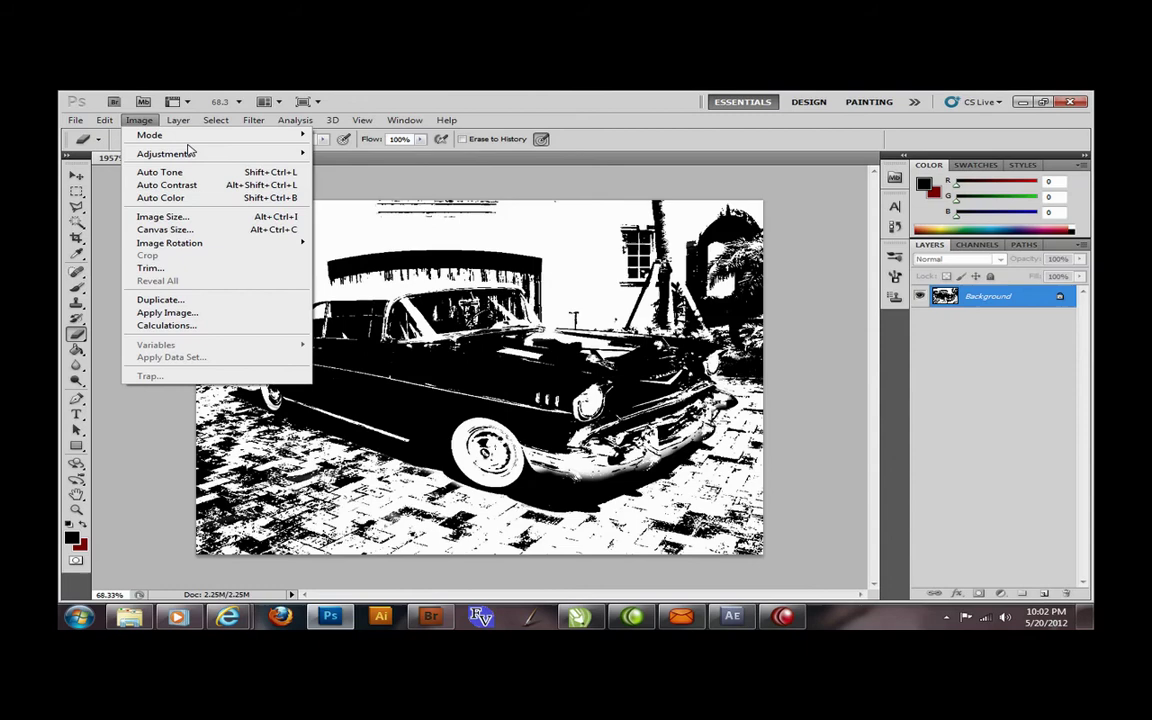
drag(990, 296, 1040, 590)
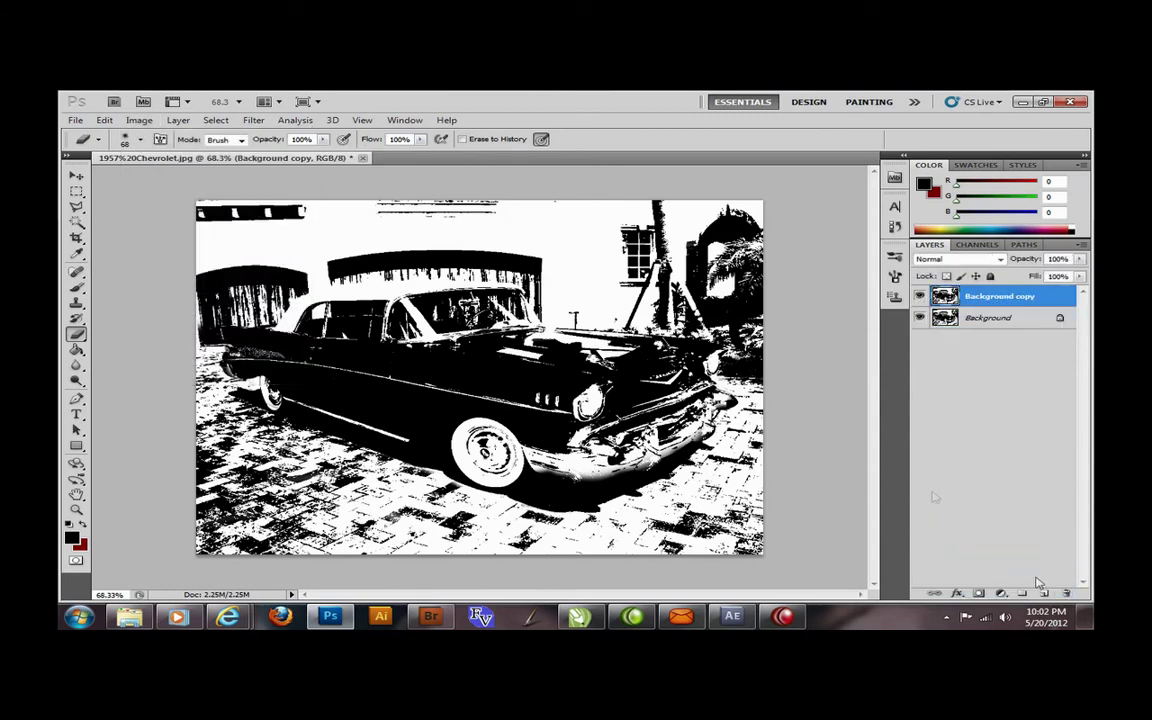
Step: Apply a Threshold adjustment at level 128 to the Background copy layer
click(139, 120)
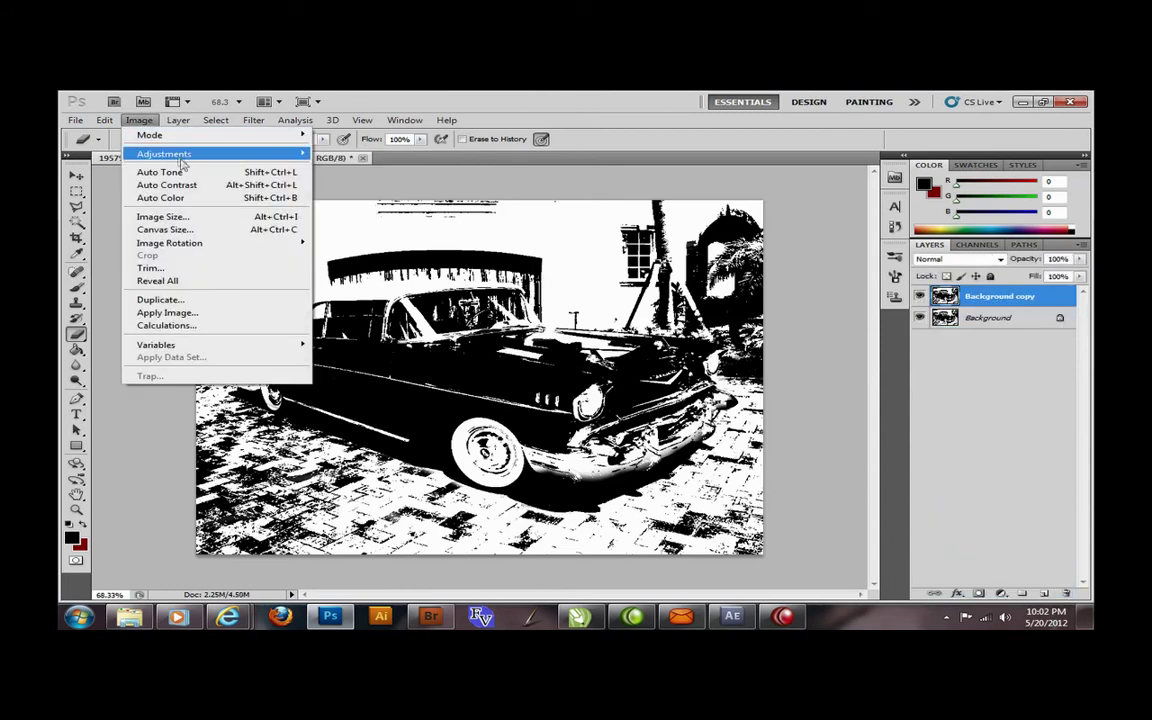
click(386, 318)
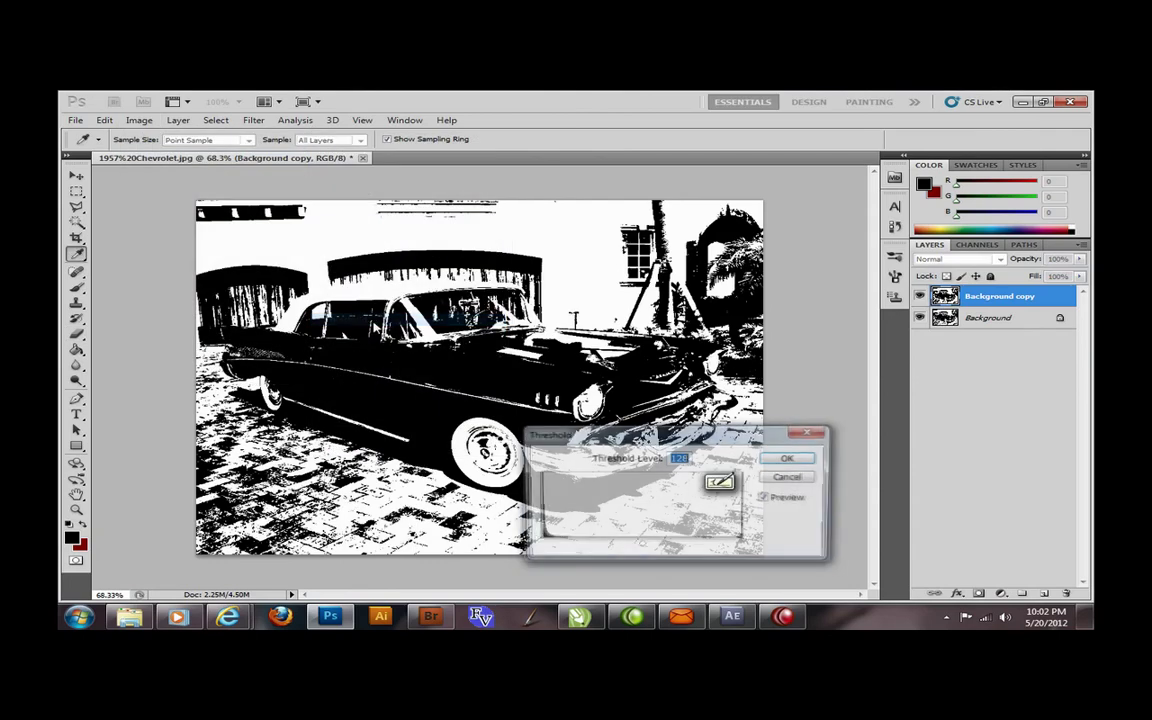
drag(718, 433, 958, 471)
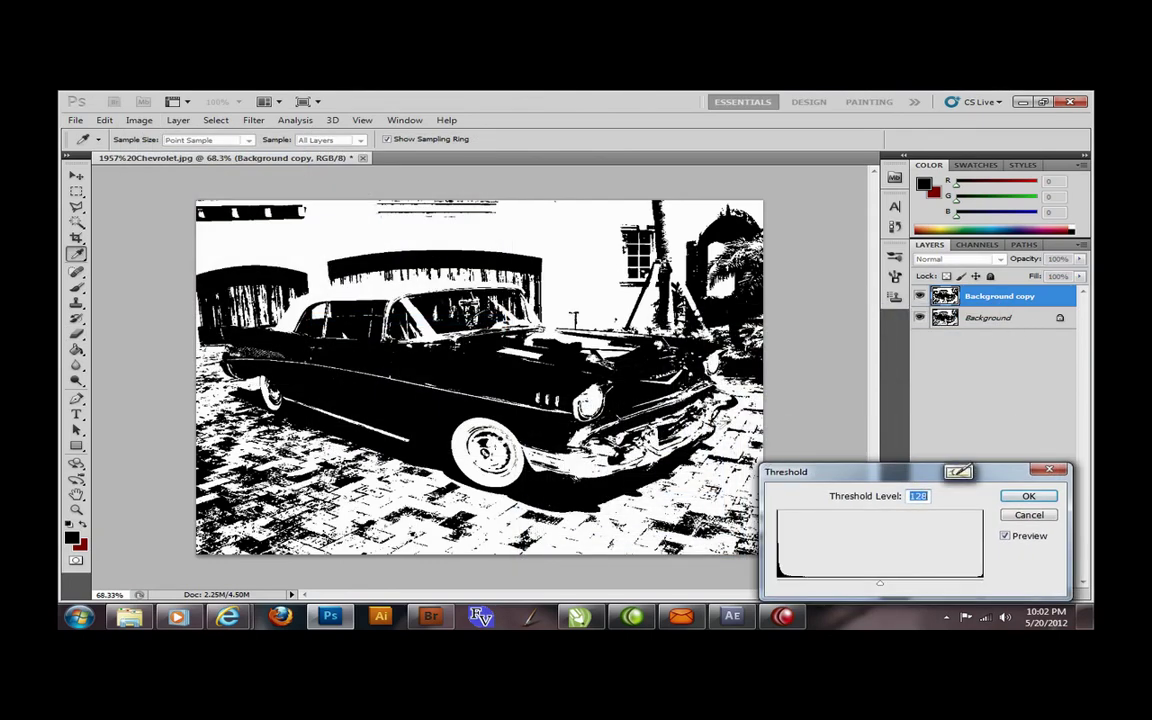
click(1028, 496)
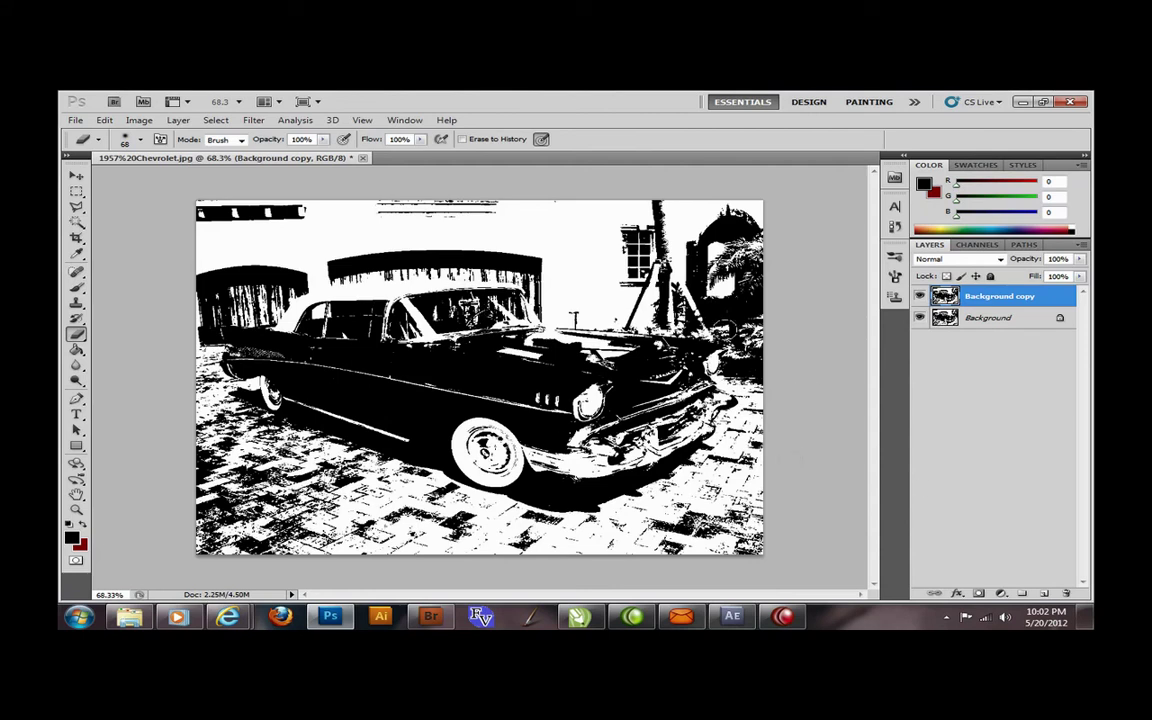